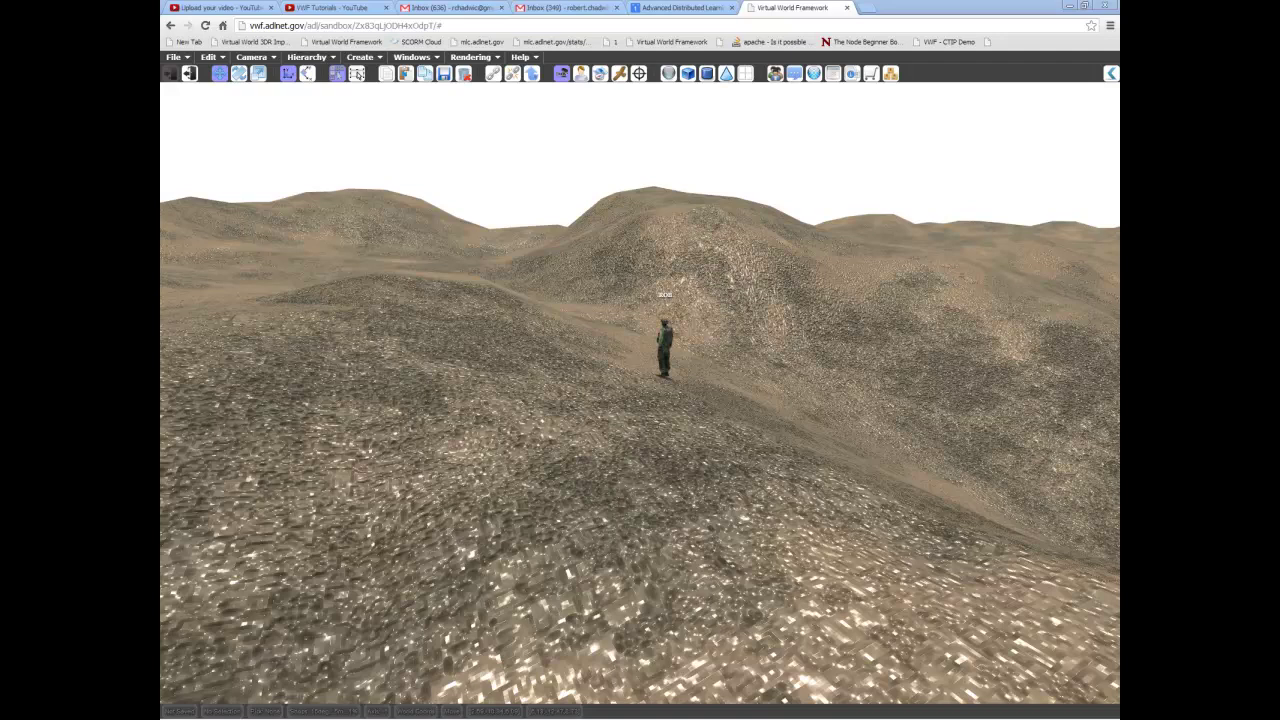
- Select the terrain plane and review its primitive and simplex noise modifier properties
middle_click_drag(754, 300, 762, 168)
middle_click_drag(655, 354, 678, 332)
left_click(678, 333)
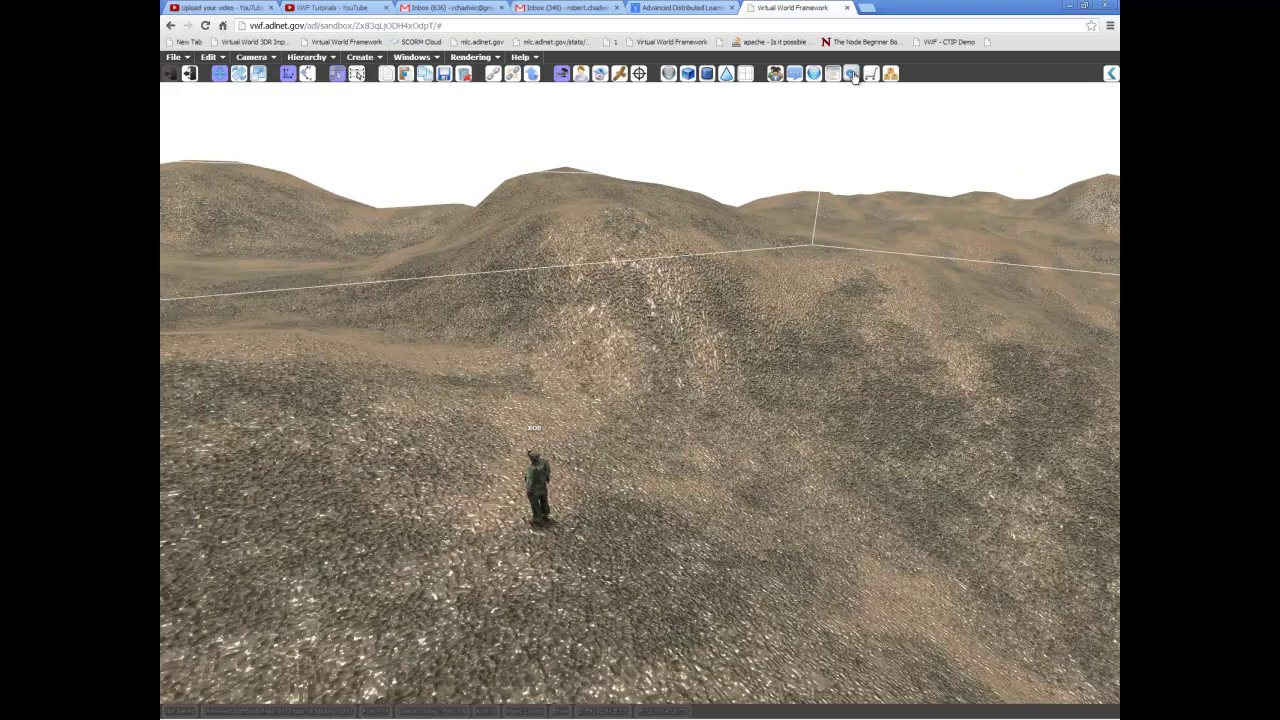
left_click(851, 74)
left_click(1026, 248)
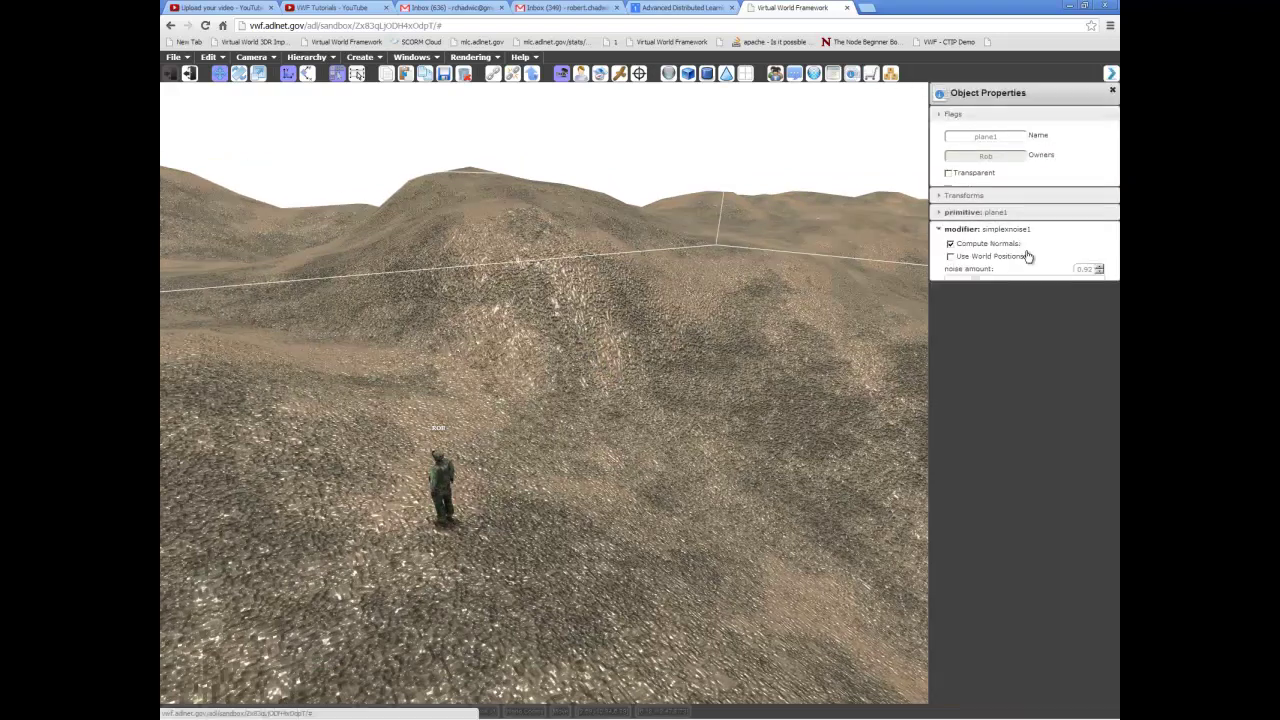
left_click(1020, 152)
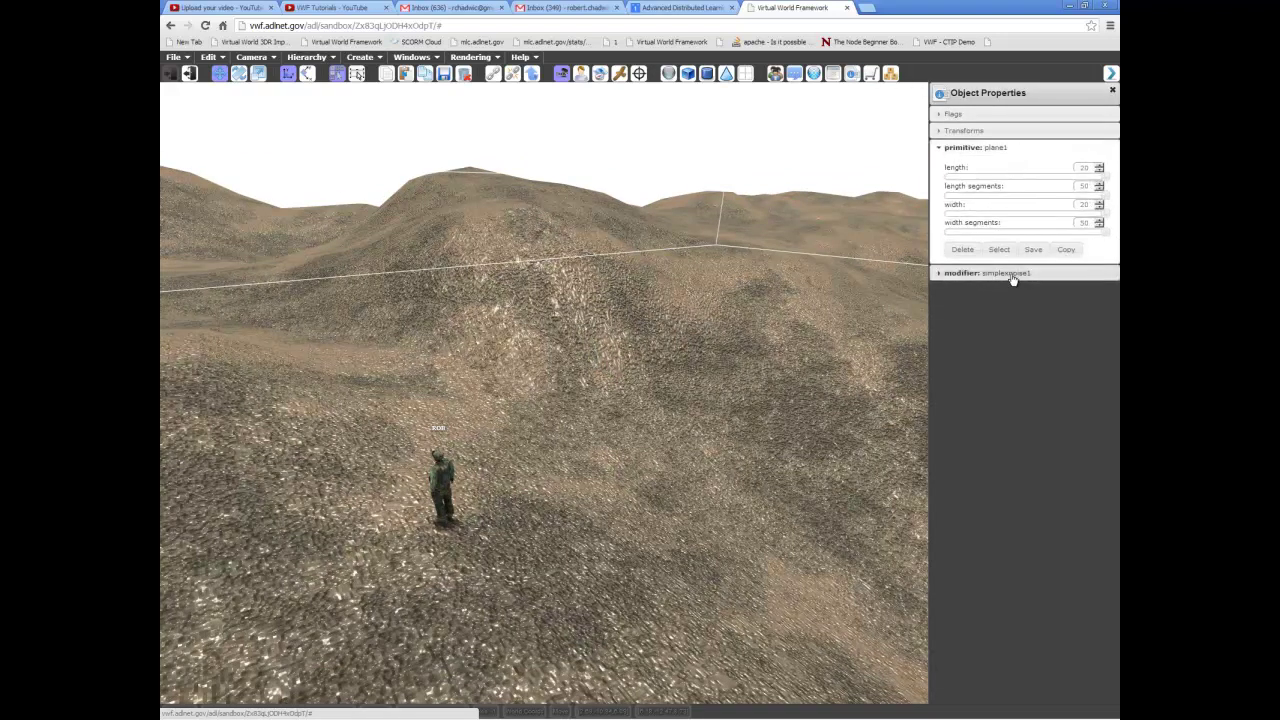
left_click(1013, 277)
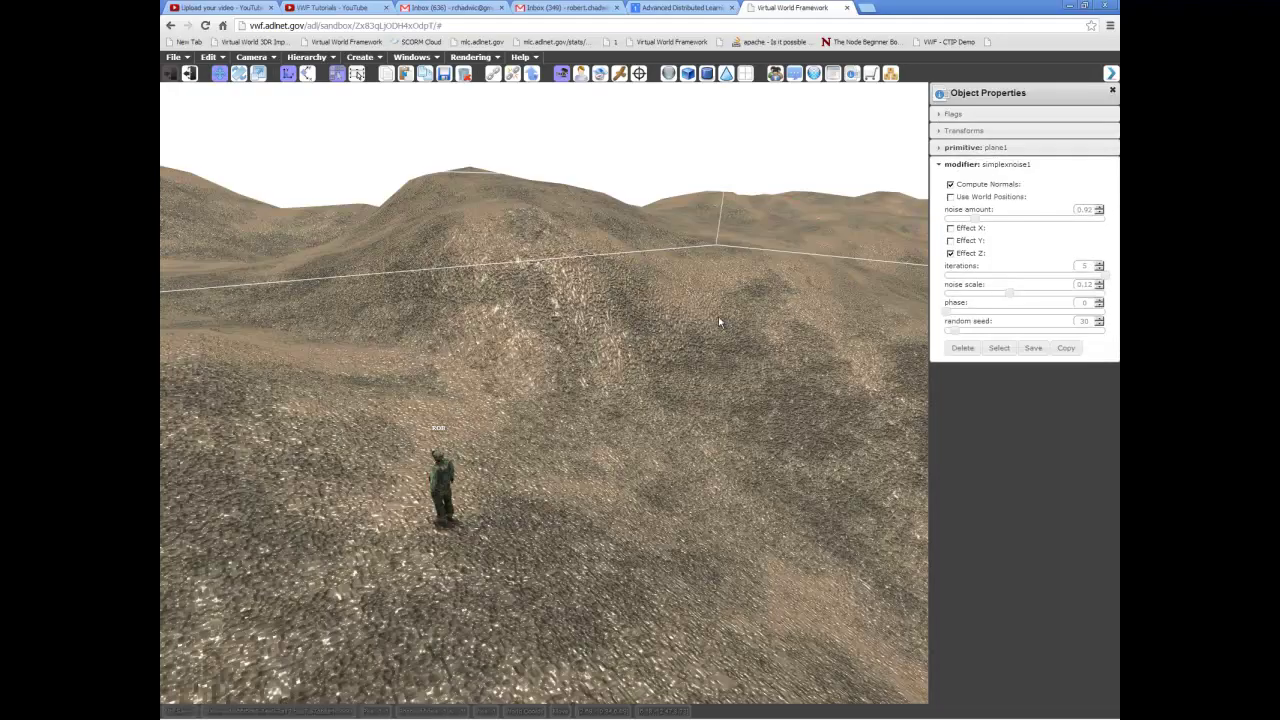
middle_click_drag(602, 386, 585, 347)
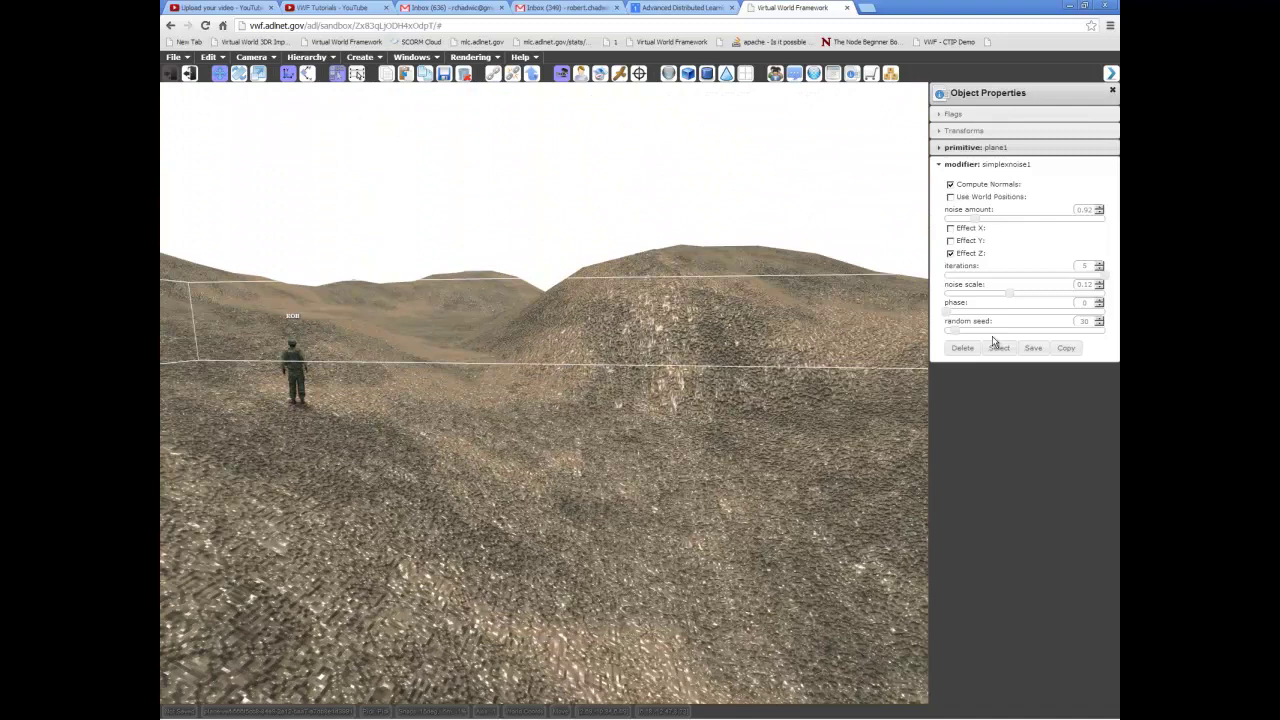
middle_click_drag(755, 268, 761, 268, "shift")
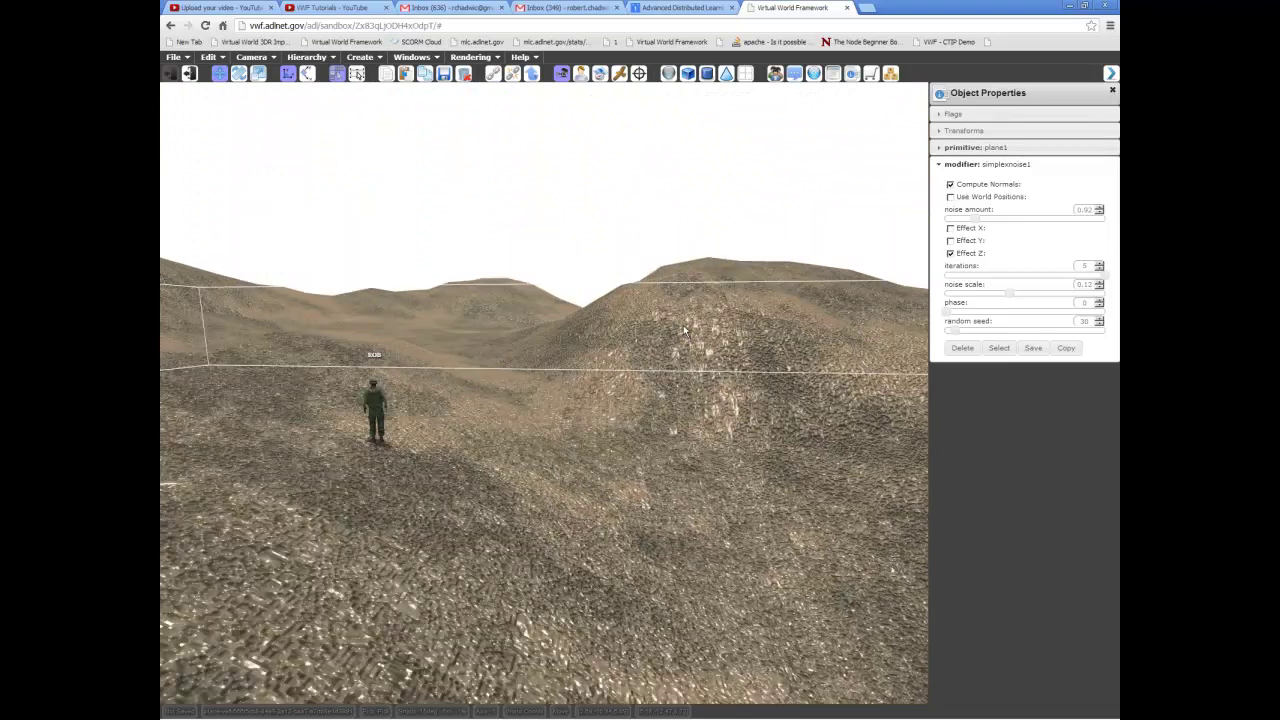
middle_click_drag(683, 326, 712, 341)
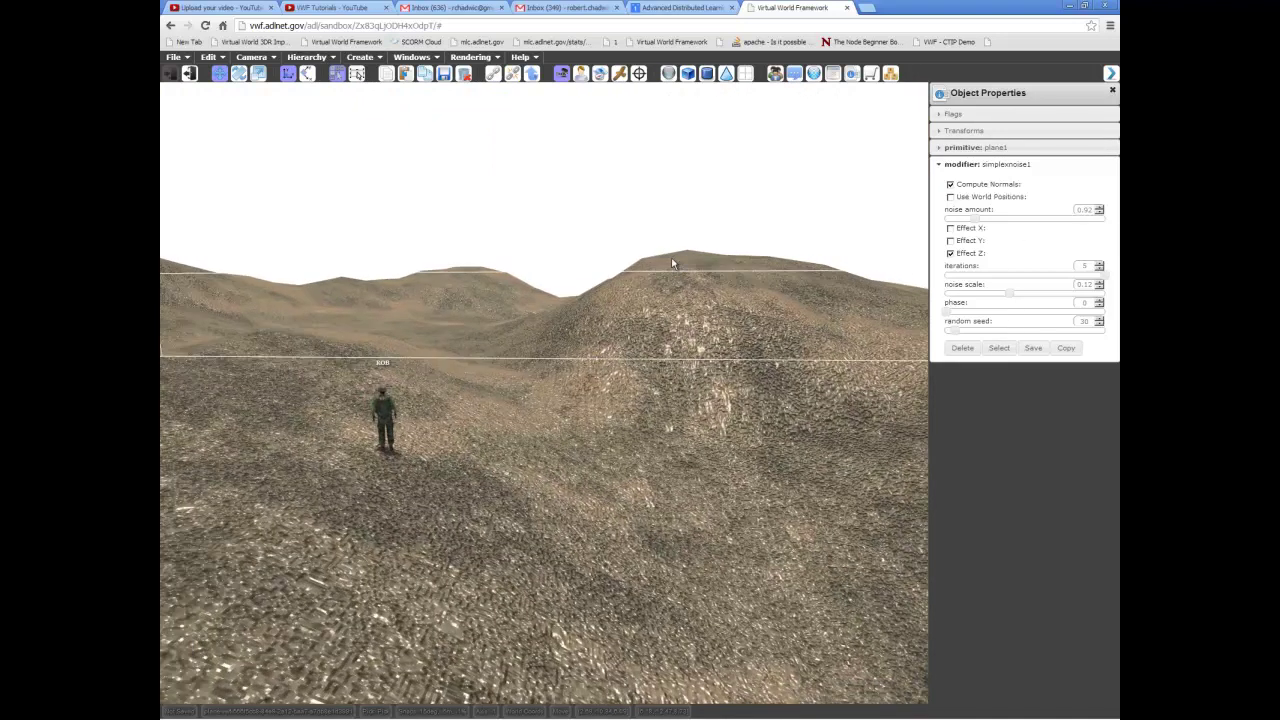
mouse_move(677, 304)
middle_mouse_down()
mouse_move(689, 329)
mouse_move(690, 311)
mouse_move(553, 317)
mouse_move(569, 300)
mouse_move(671, 299)
middle_mouse_up()
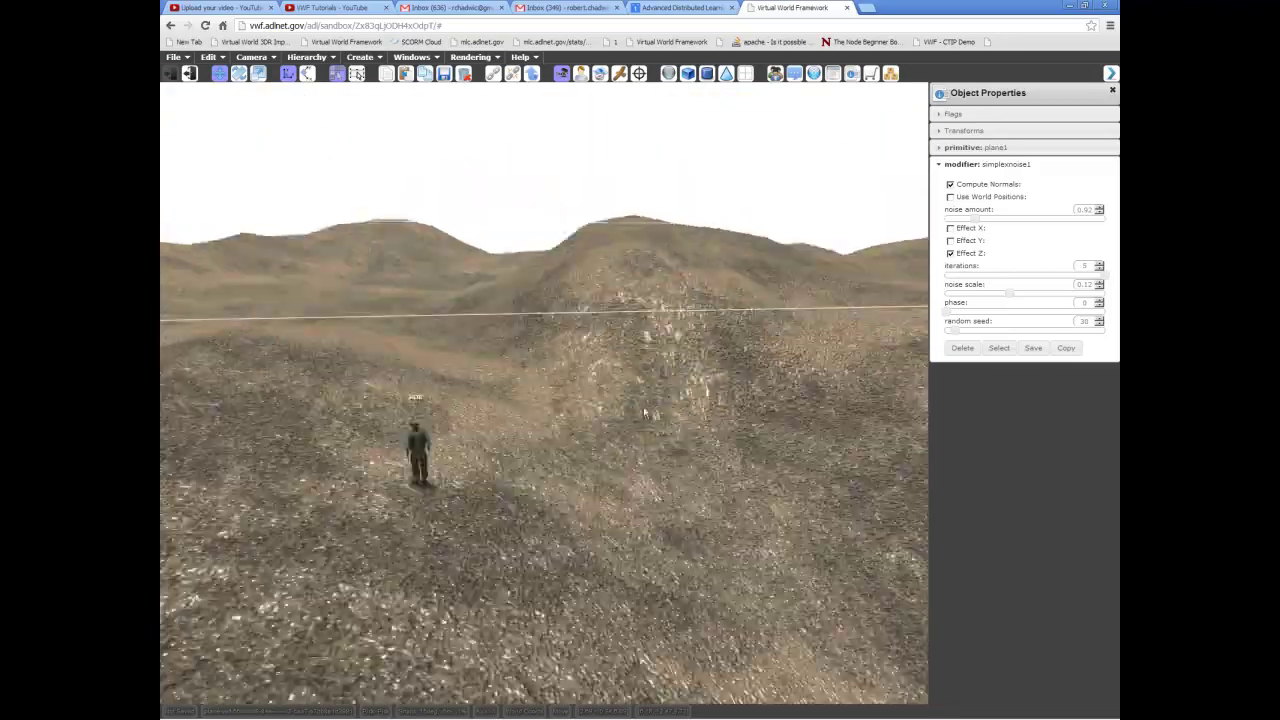
right_click_drag(638, 363, 707, 428)
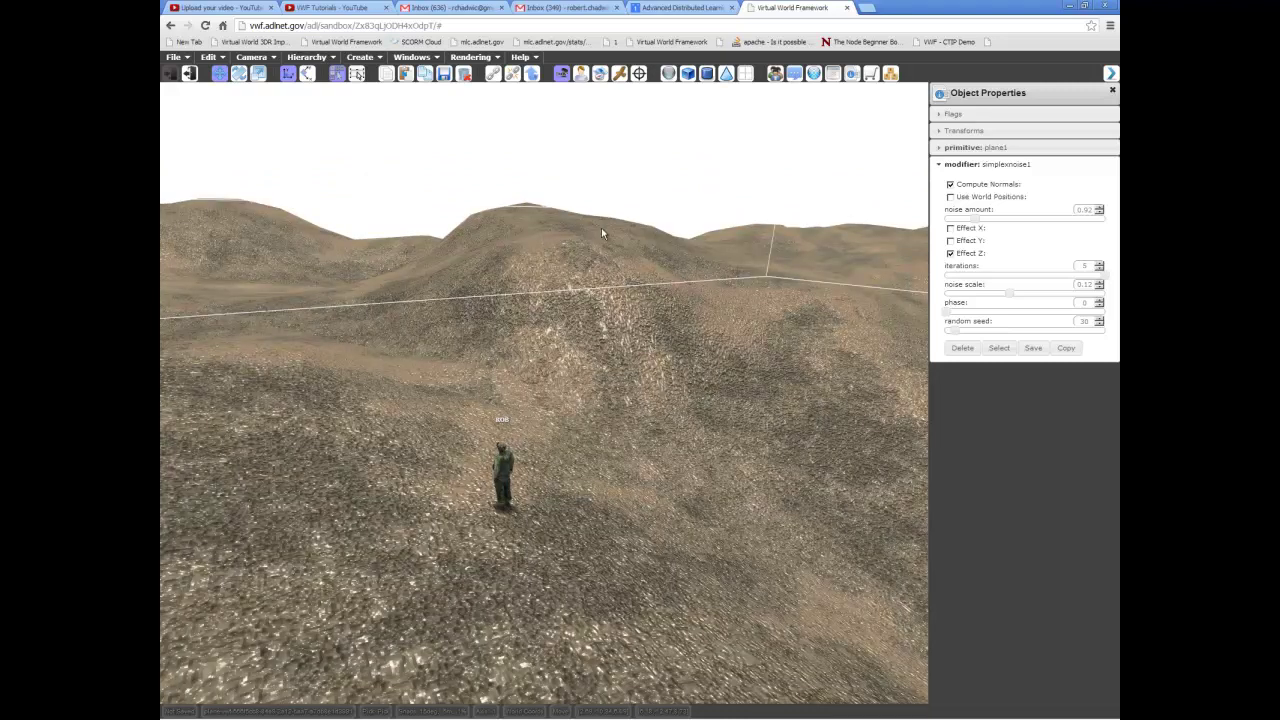
middle_click_drag(635, 261, 637, 273)
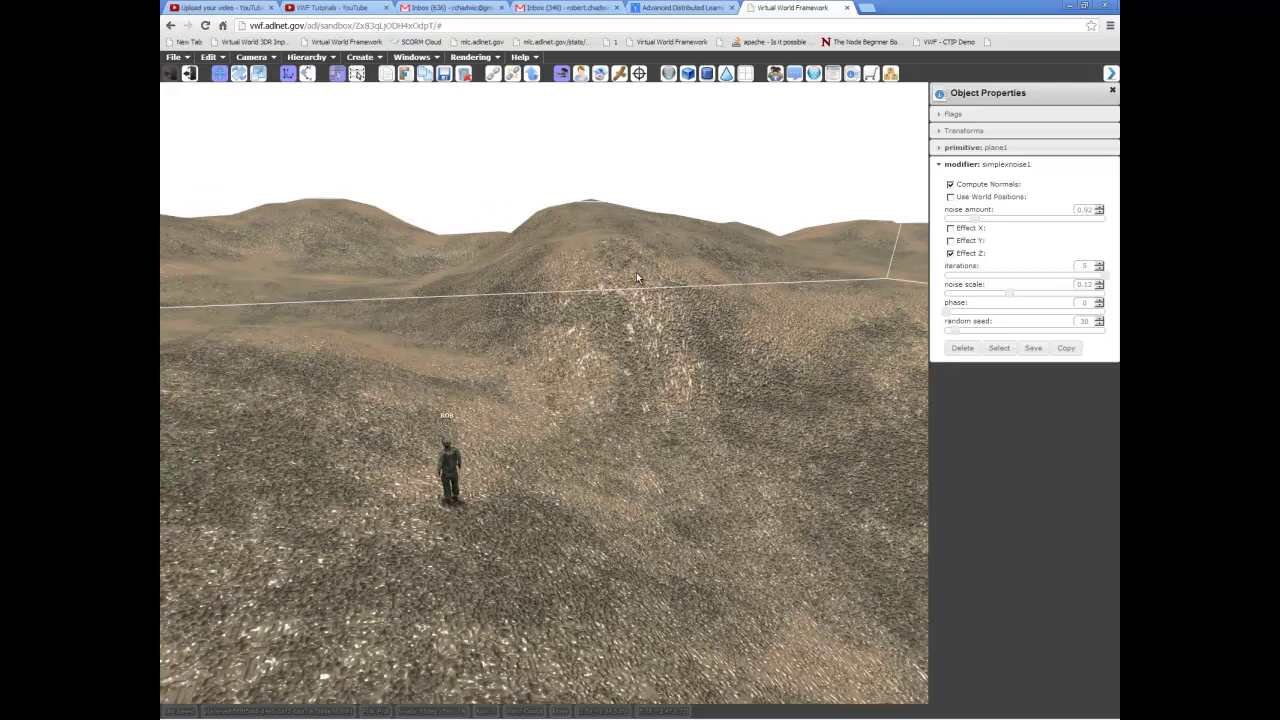
right_click_drag(636, 272, 633, 258)
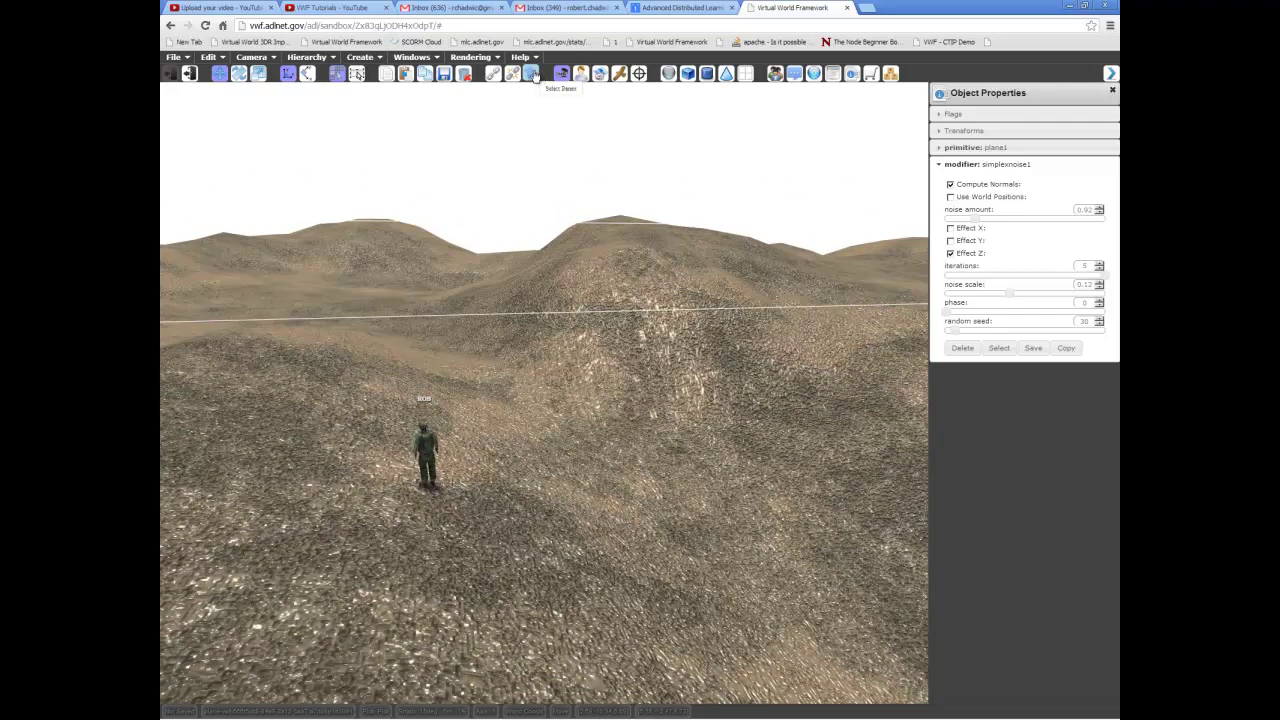
left_click(534, 76)
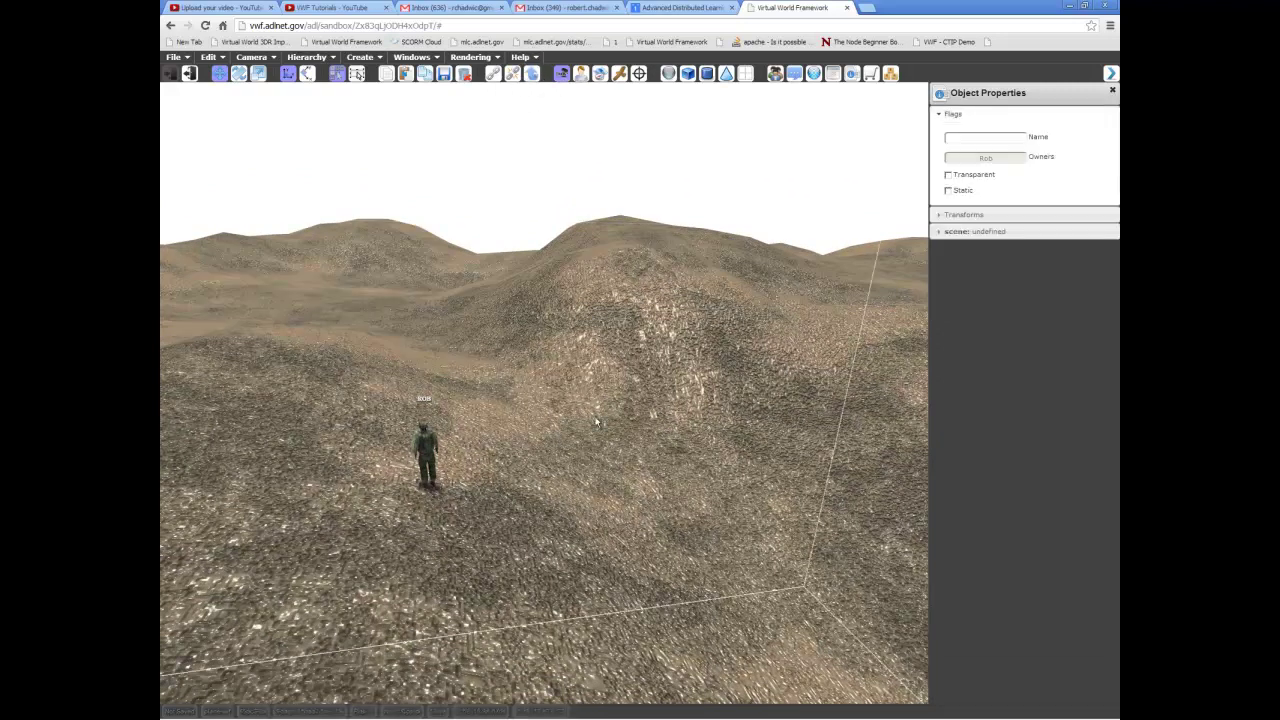
middle_click_drag(595, 417, 625, 438)
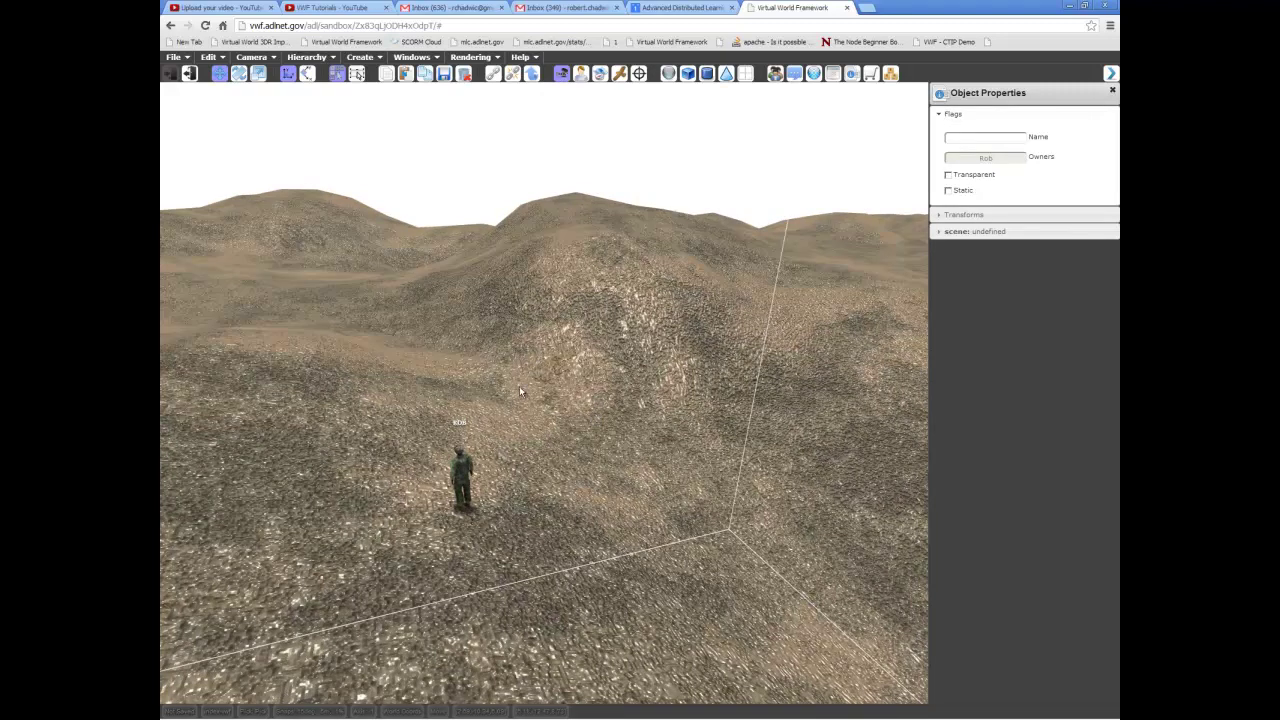
left_click(485, 376)
left_click(505, 169)
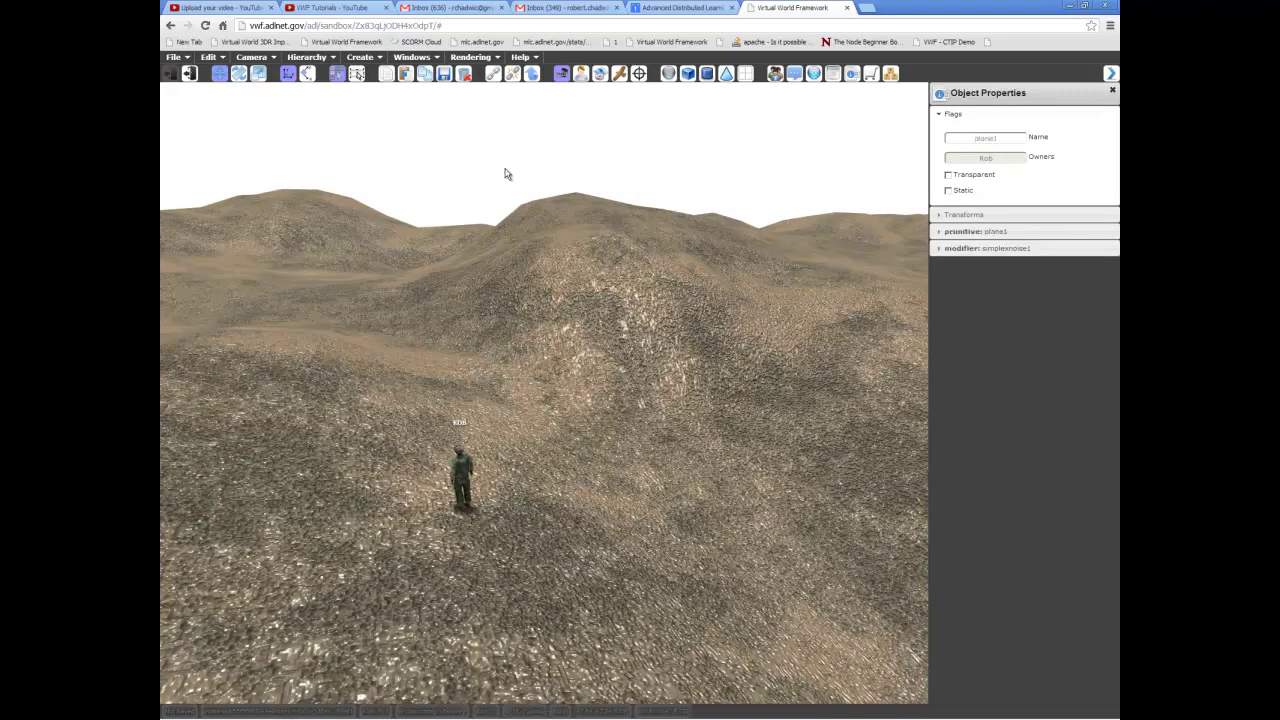
- Select the scene itself, open its object properties and expand the scene settings
left_click(208, 58)
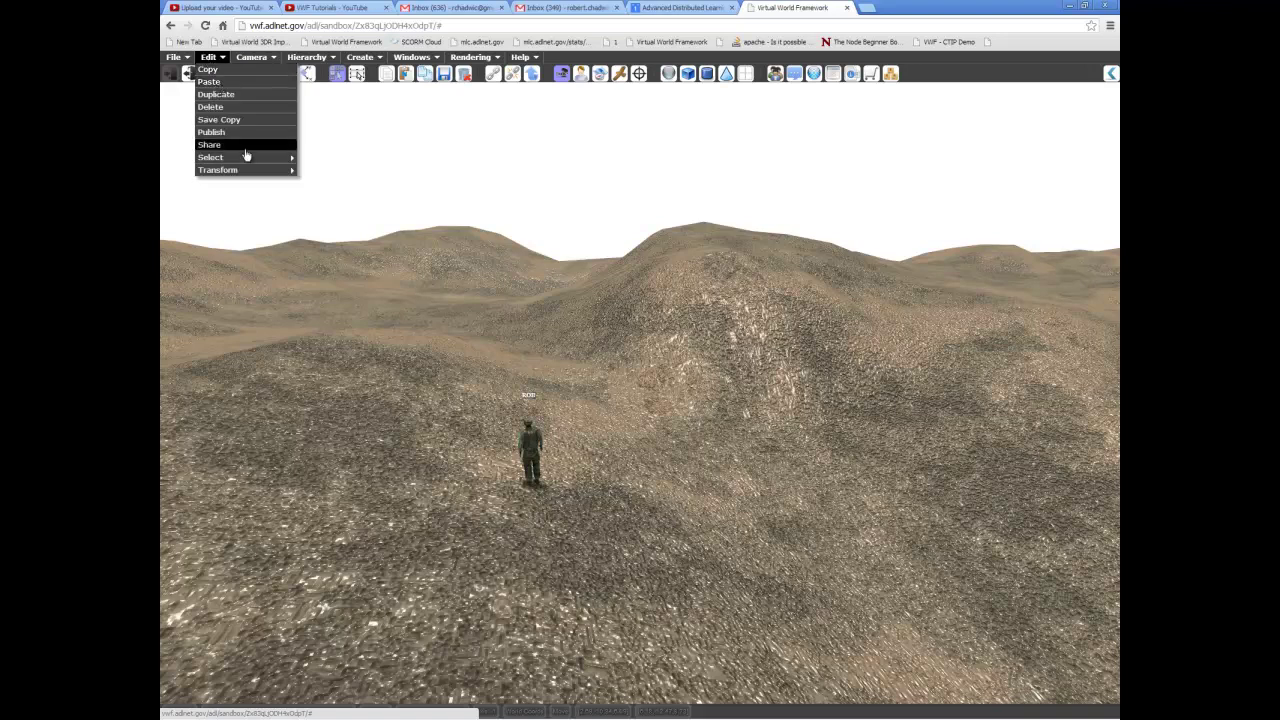
mouse_move(249, 161)
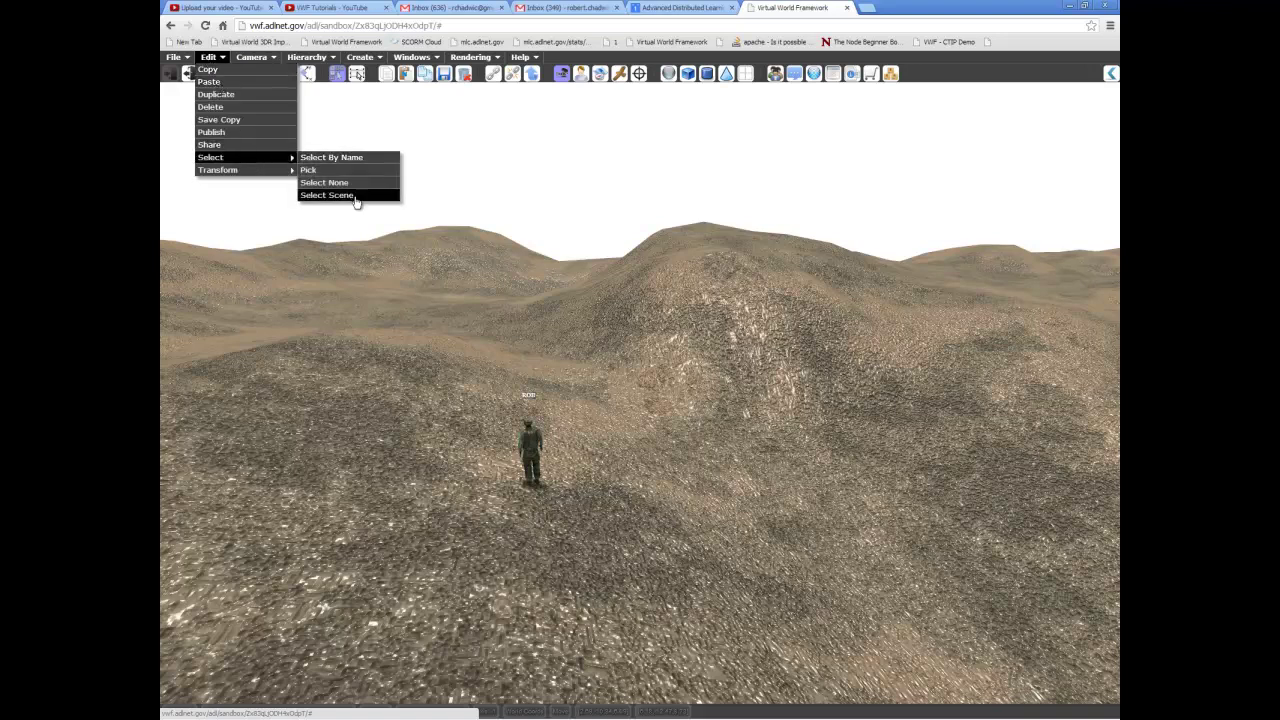
left_click(356, 202)
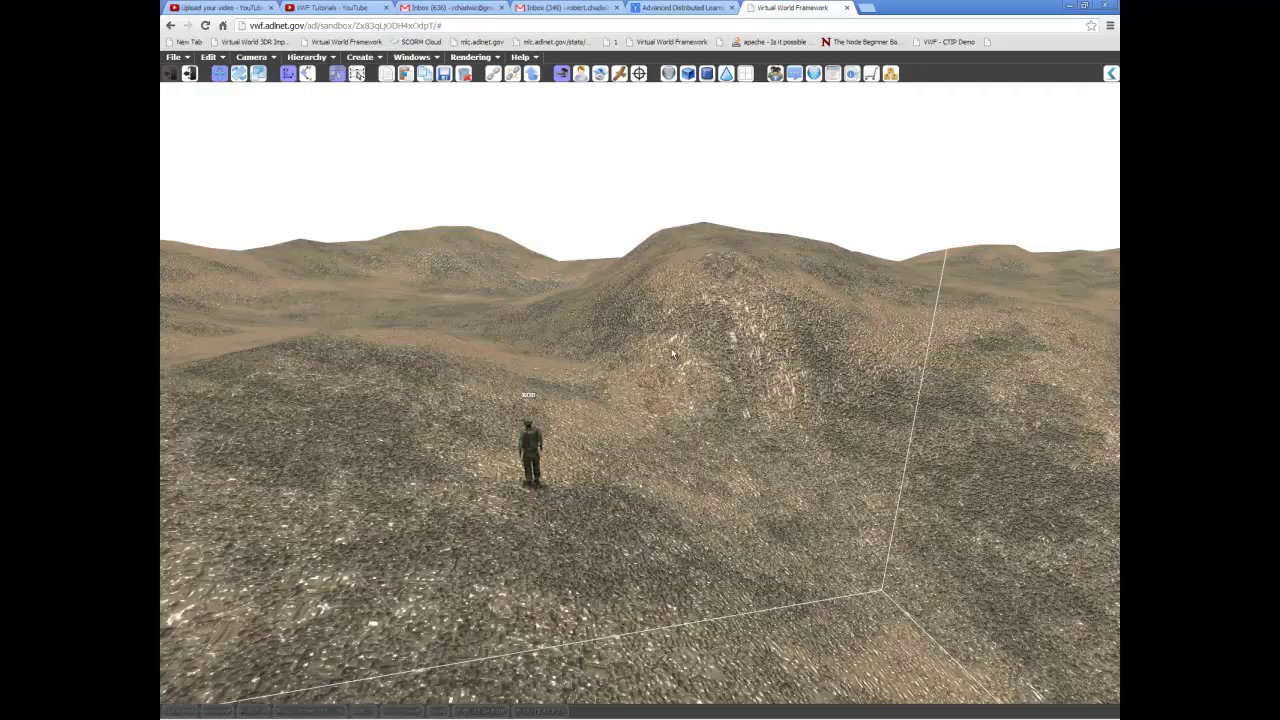
mouse_move(783, 359)
middle_mouse_down()
mouse_move(738, 372)
mouse_move(764, 348)
middle_mouse_up()
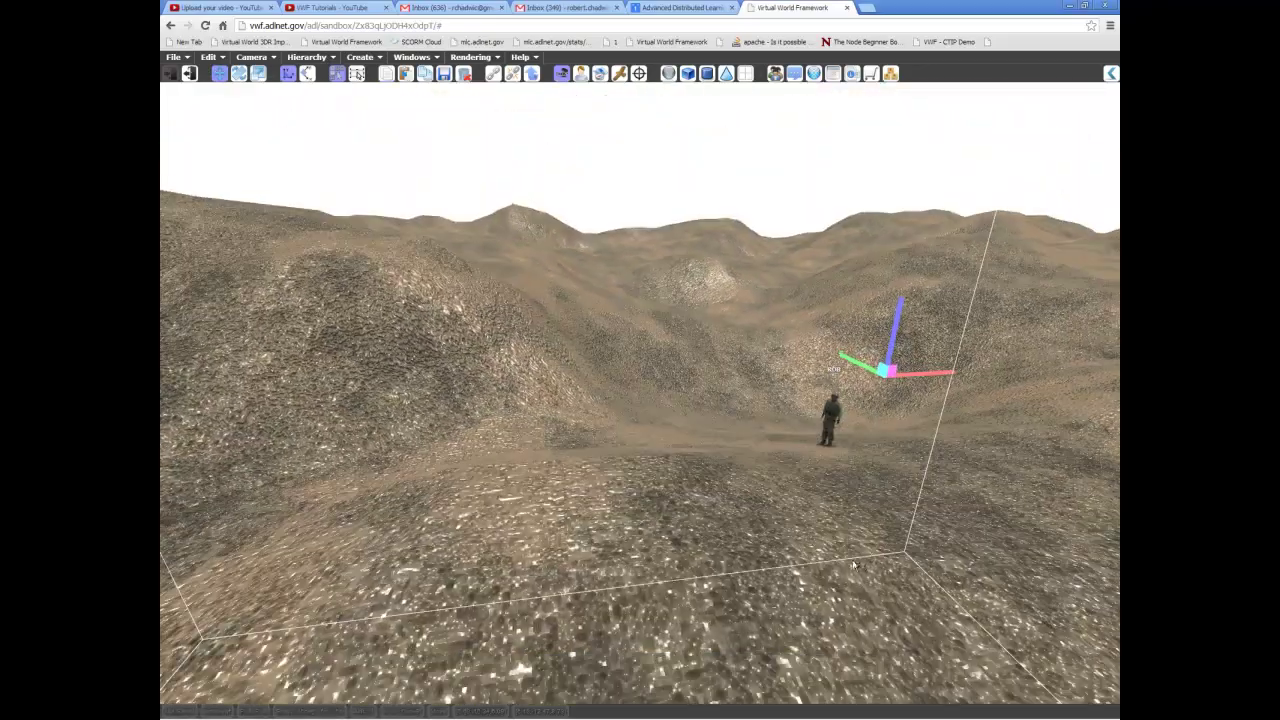
middle_click_drag(850, 557, 820, 571)
middle_click_drag(518, 374, 842, 170)
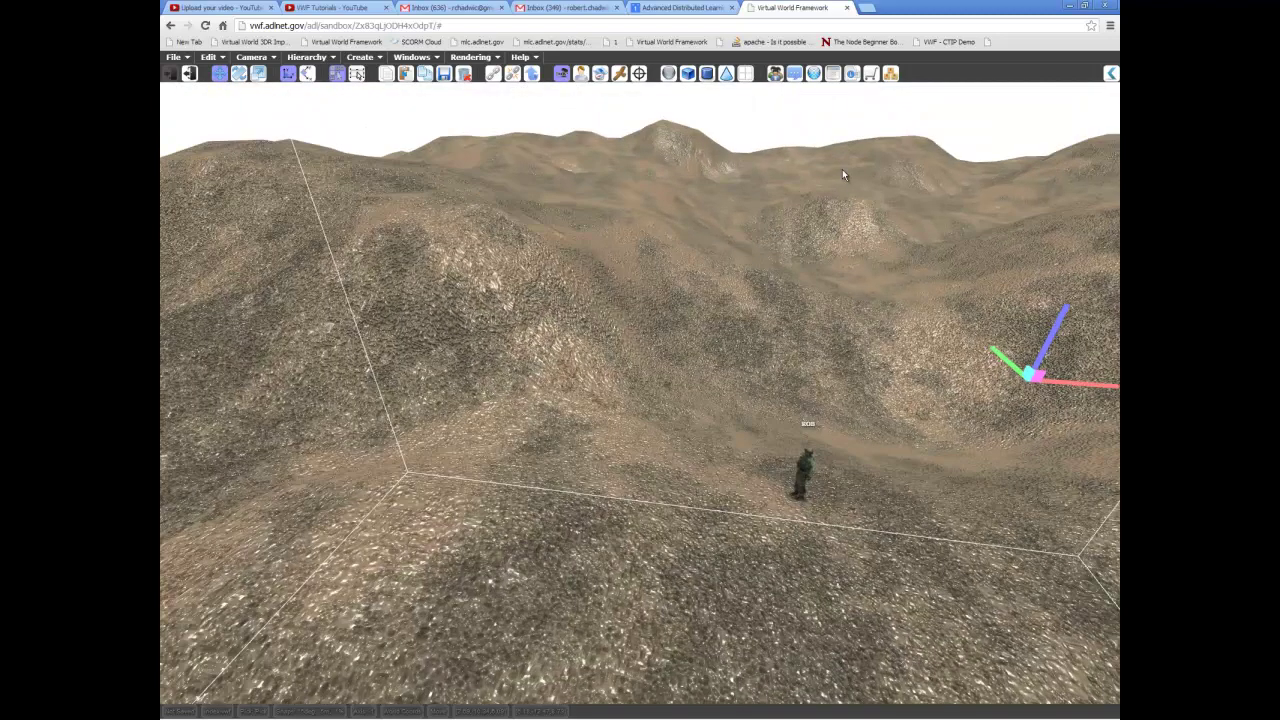
left_click(852, 73)
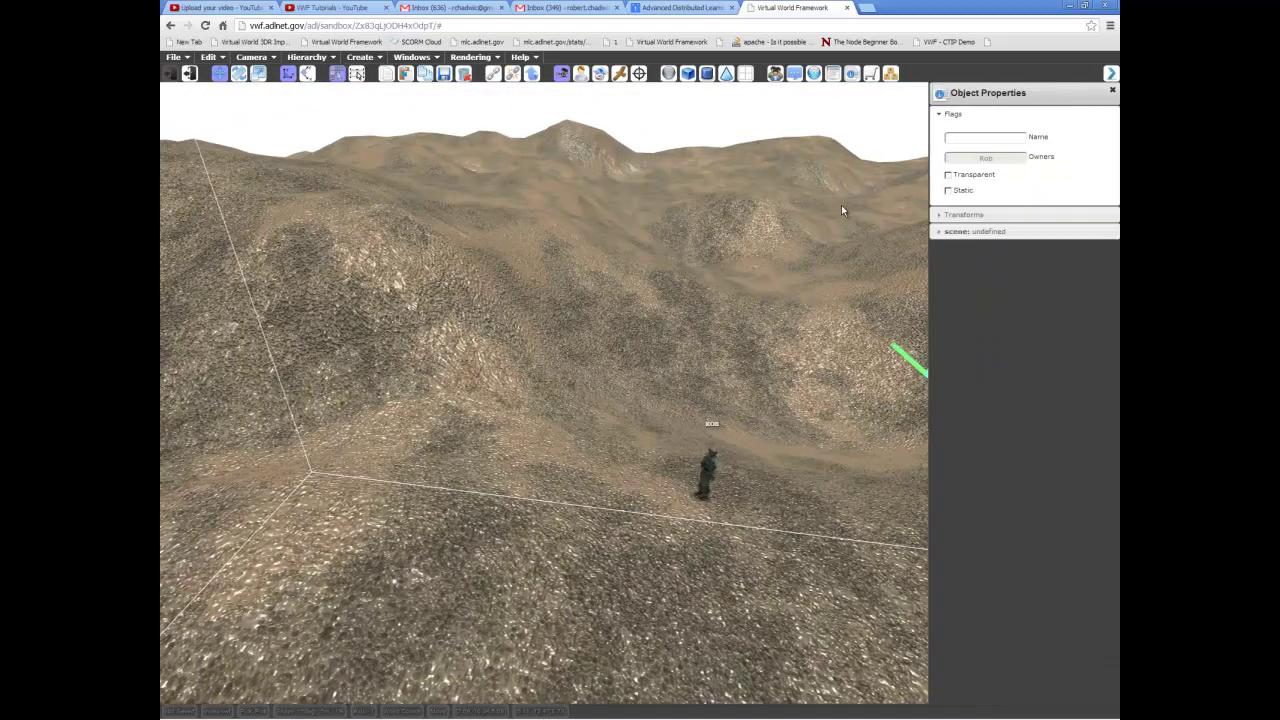
left_click(1020, 232)
- Apply the CloudyNoon sky texture to the scene and view the sky around the terrain
middle_click_drag(710, 318, 703, 288)
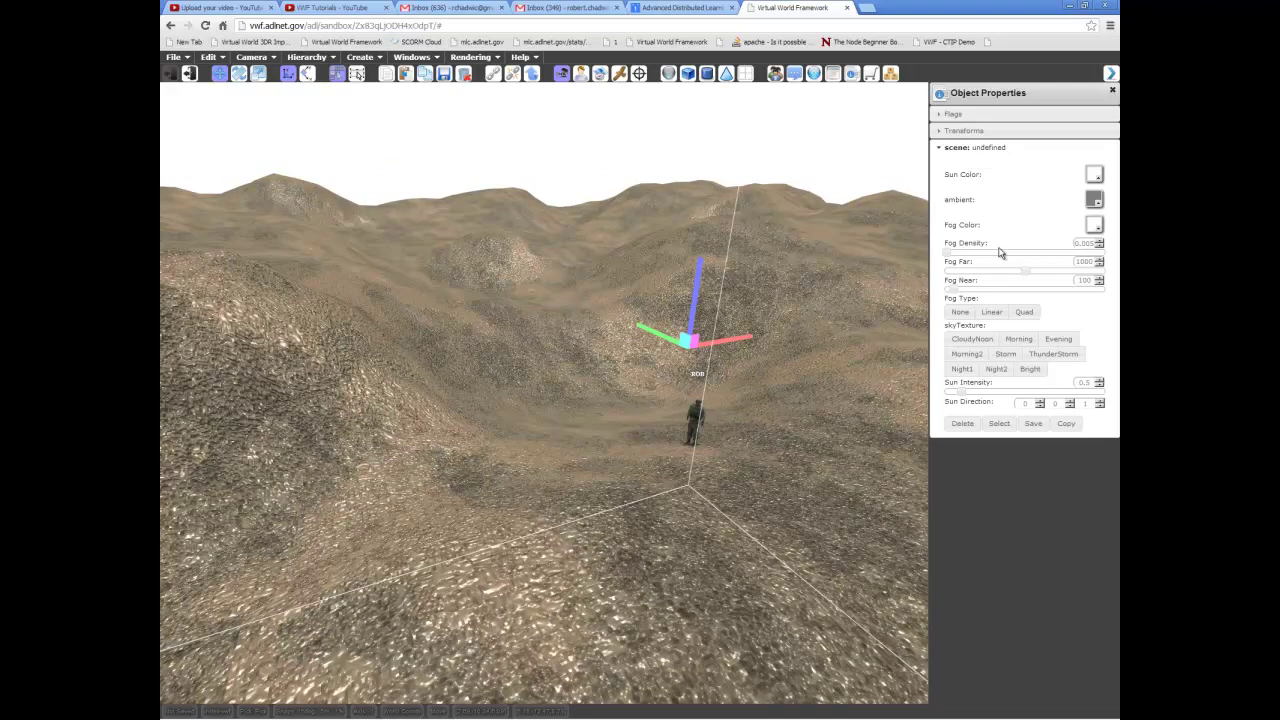
mouse_move(763, 361)
middle_mouse_down()
mouse_move(817, 350)
mouse_move(743, 365)
middle_mouse_up()
right_click_drag(743, 365, 443, 179)
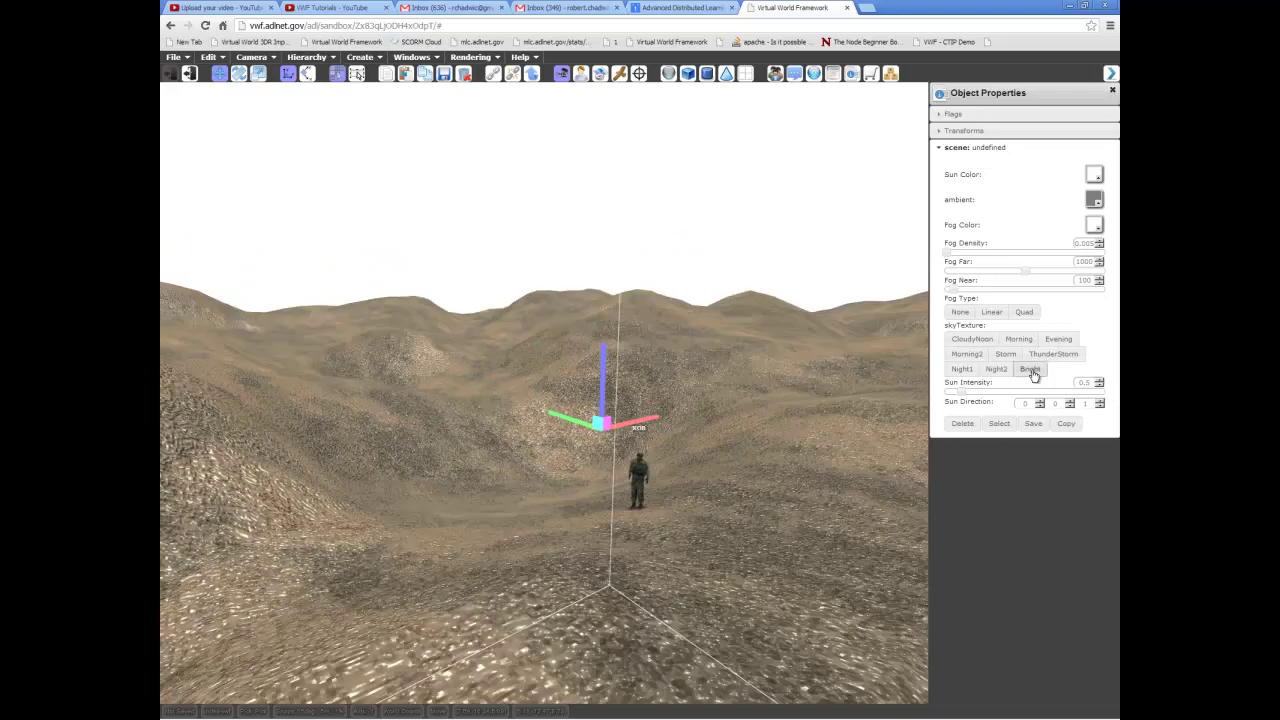
left_click(973, 340)
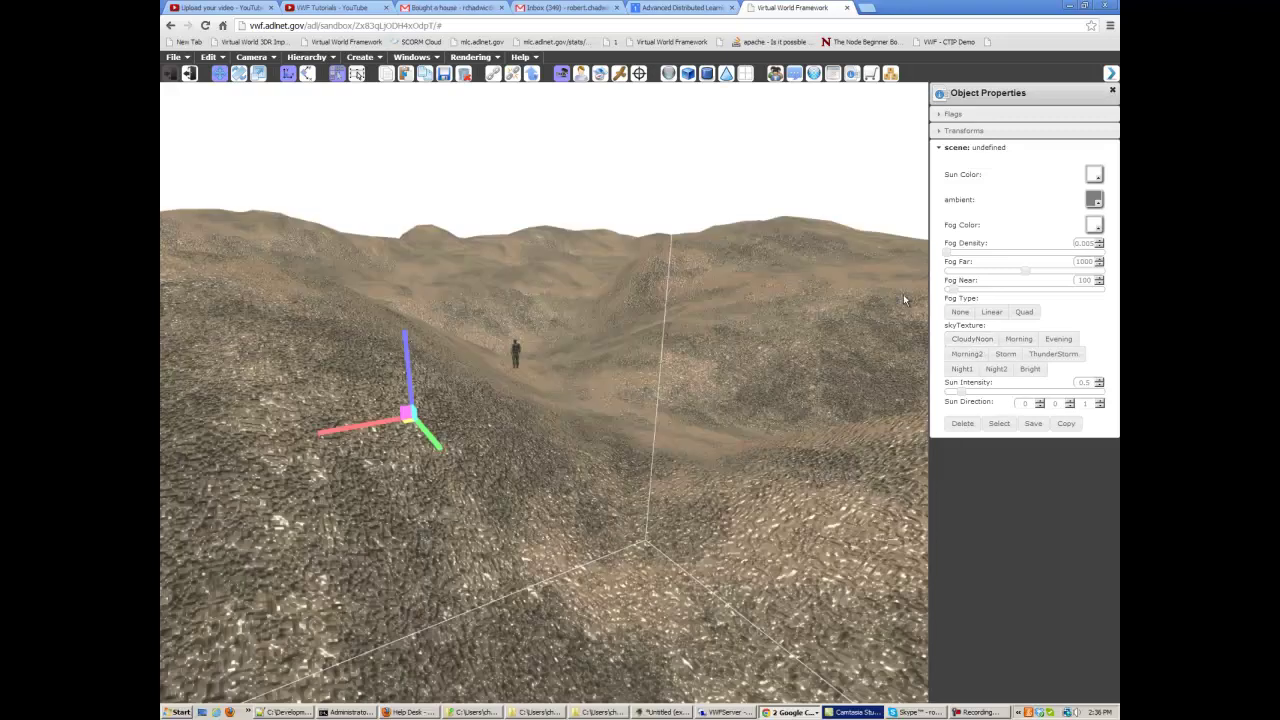
middle_click_drag(818, 300, 786, 309)
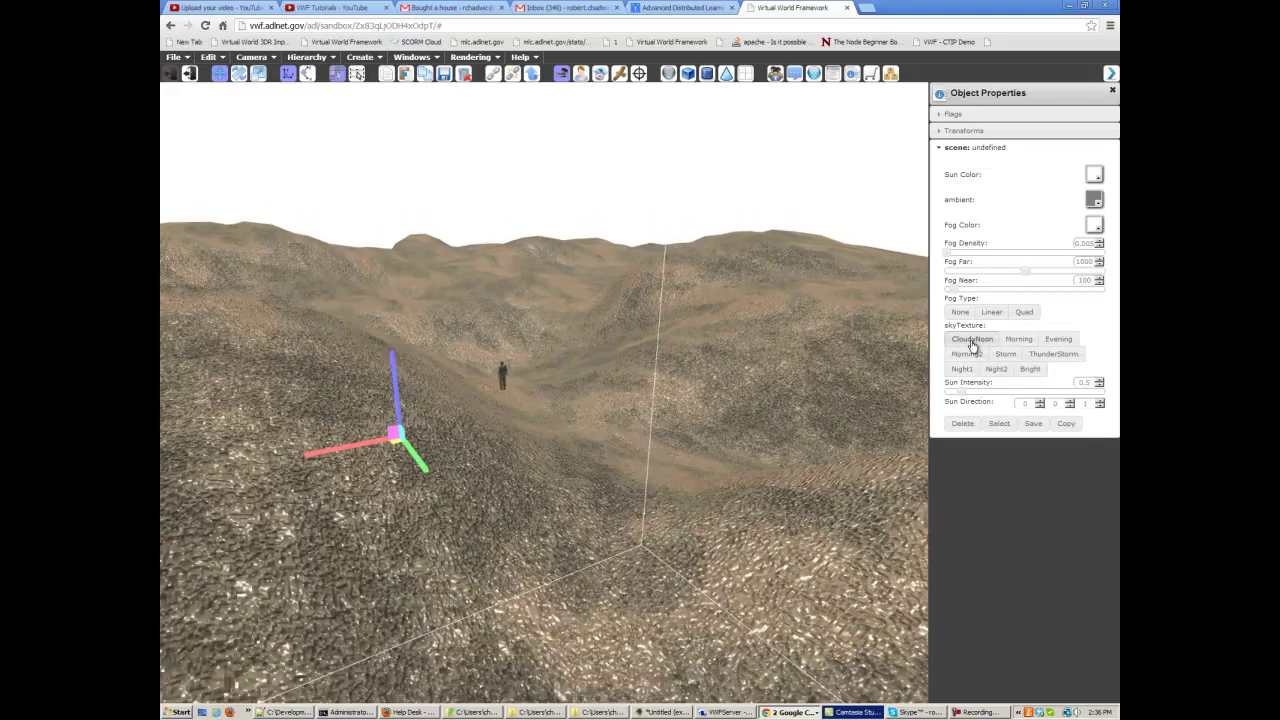
left_click(972, 342)
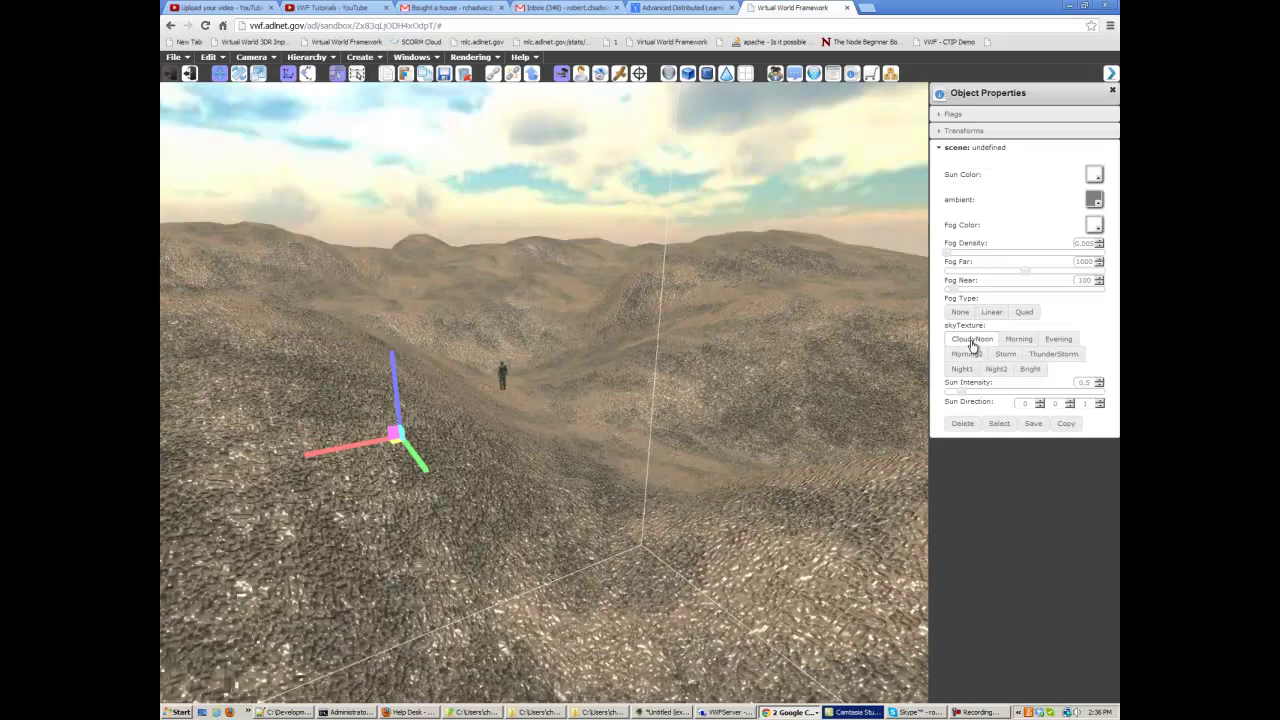
left_click(861, 502)
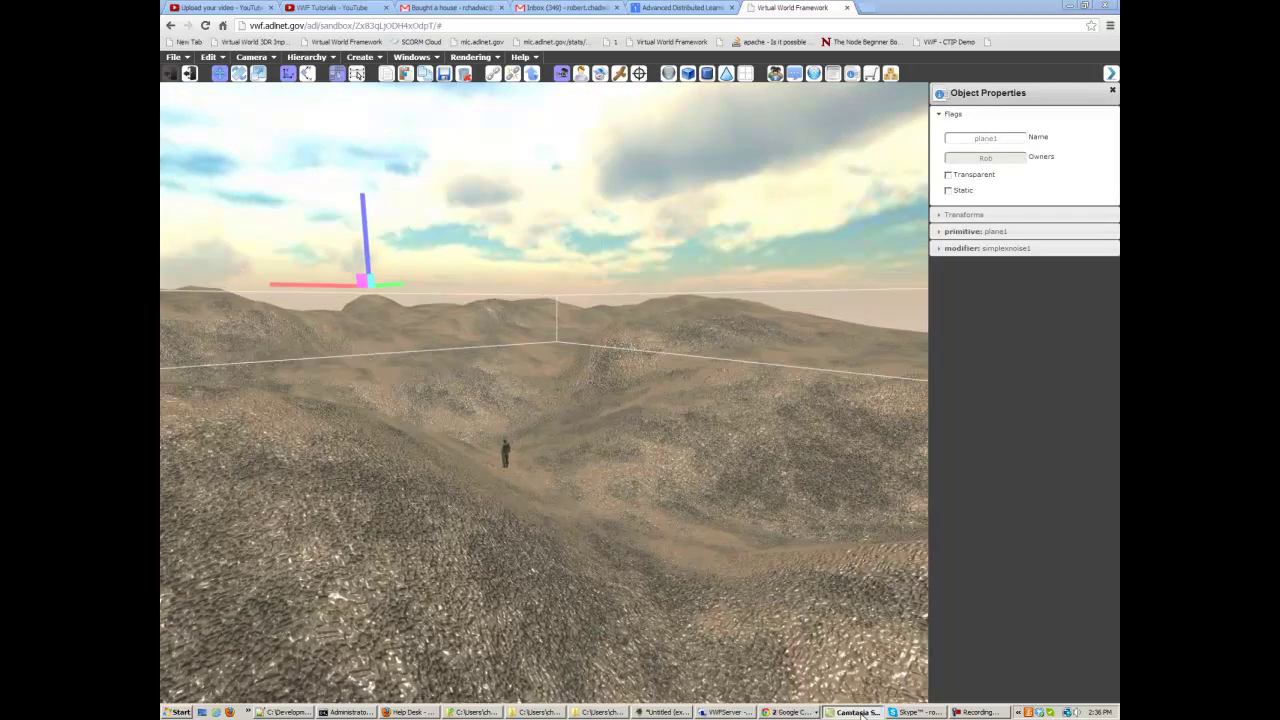
middle_click_drag(778, 429, 638, 396)
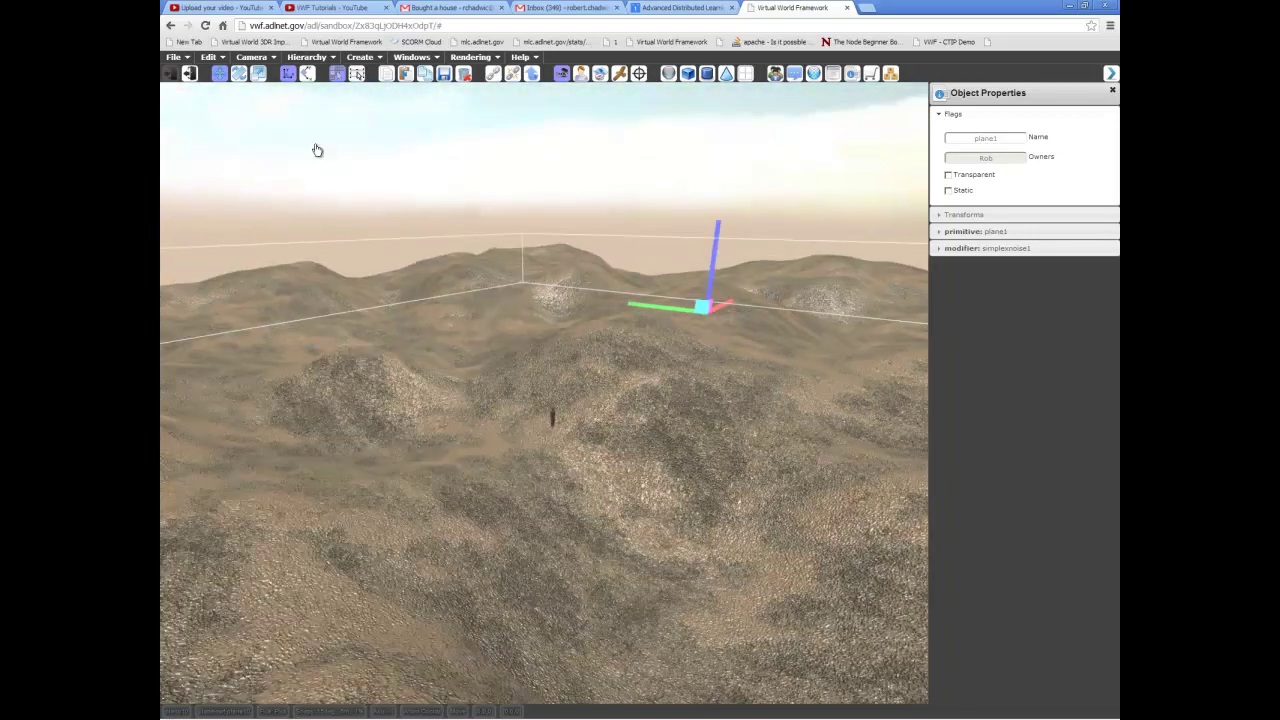
- Reselect the scene in place of the terrain plane and expand its scene settings
left_click(208, 57)
mouse_move(240, 158)
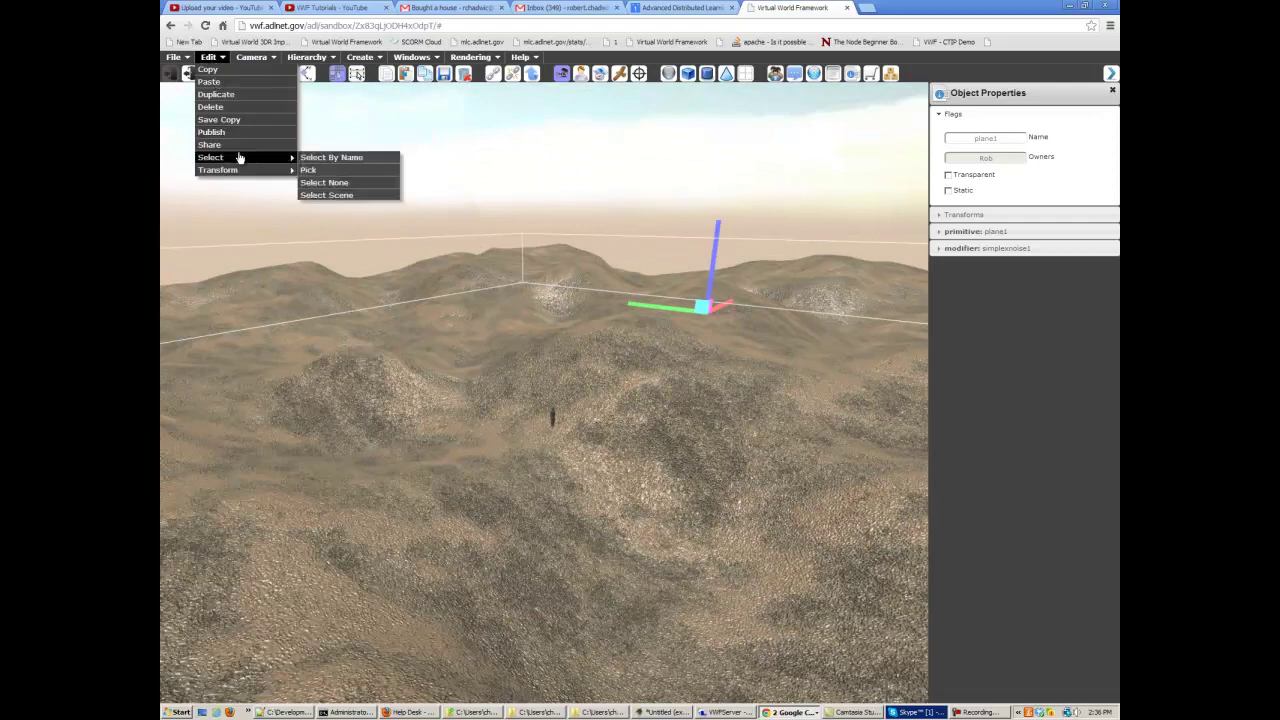
left_click(336, 196)
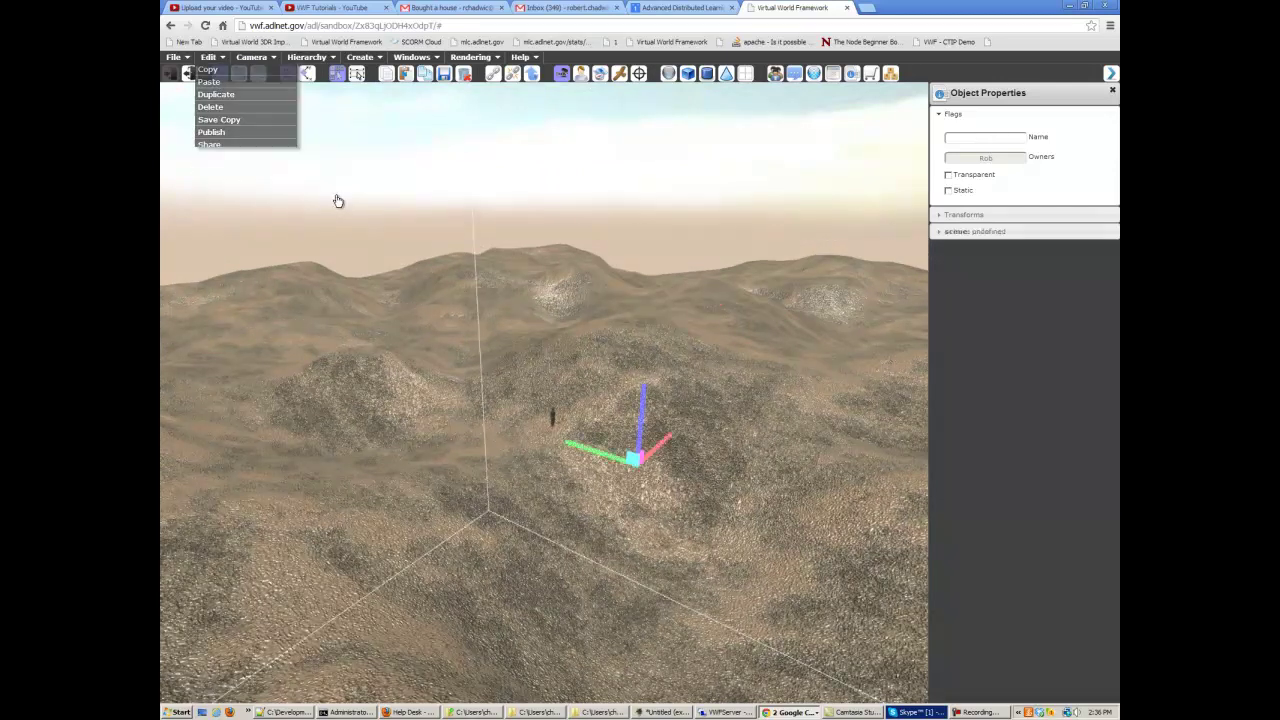
left_click(985, 231)
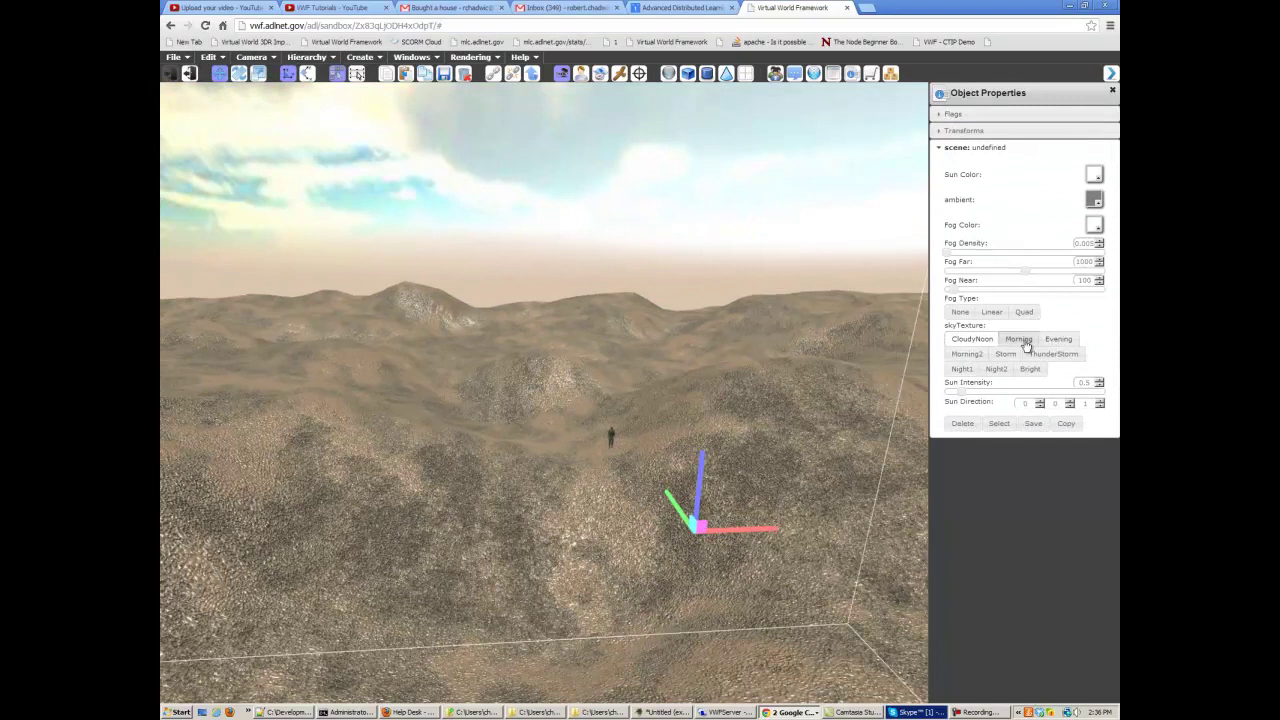
- Preview the Morning and Bright sky textures, and set the scene's sky texture to Night1
left_click(1019, 339)
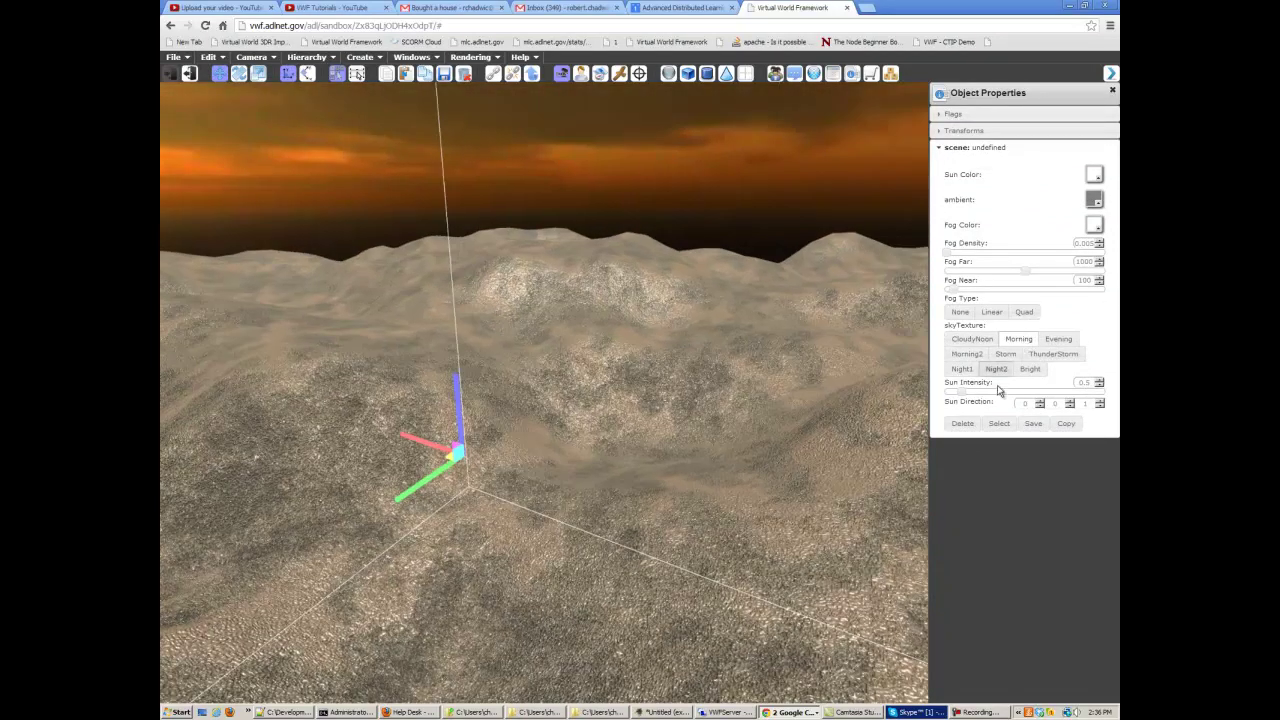
left_click(1030, 369)
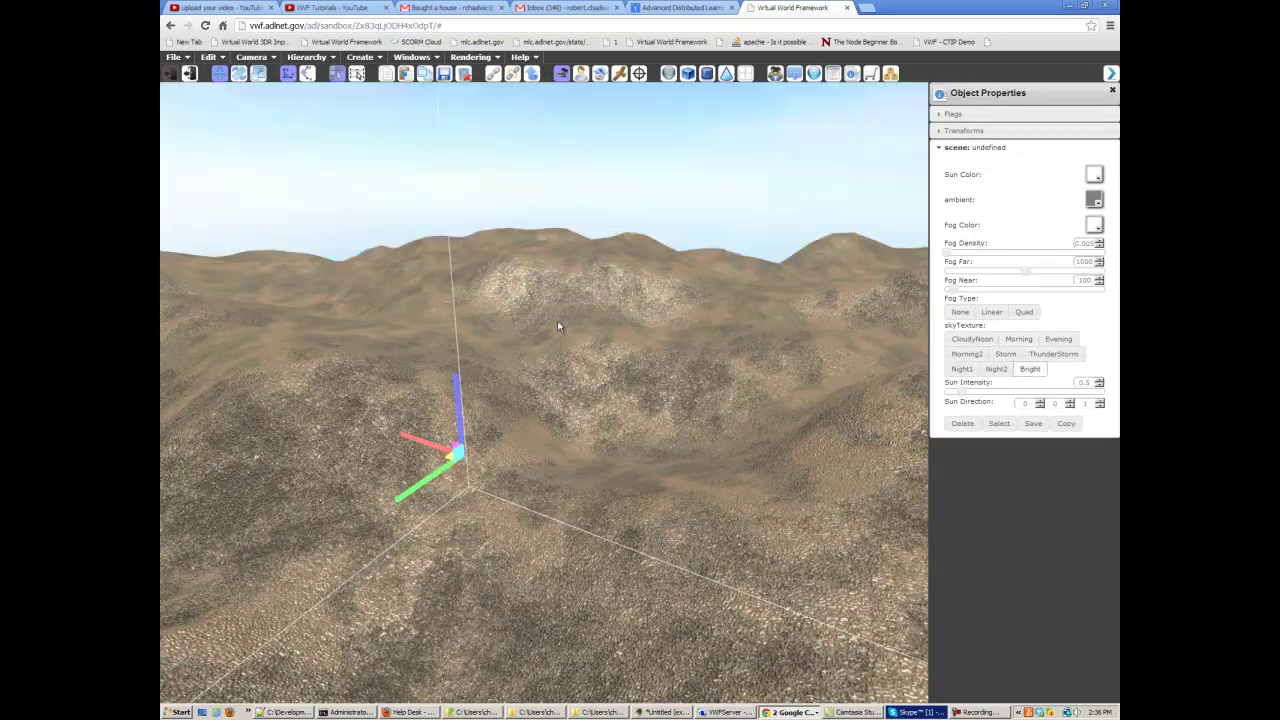
middle_click_drag(559, 326, 752, 309)
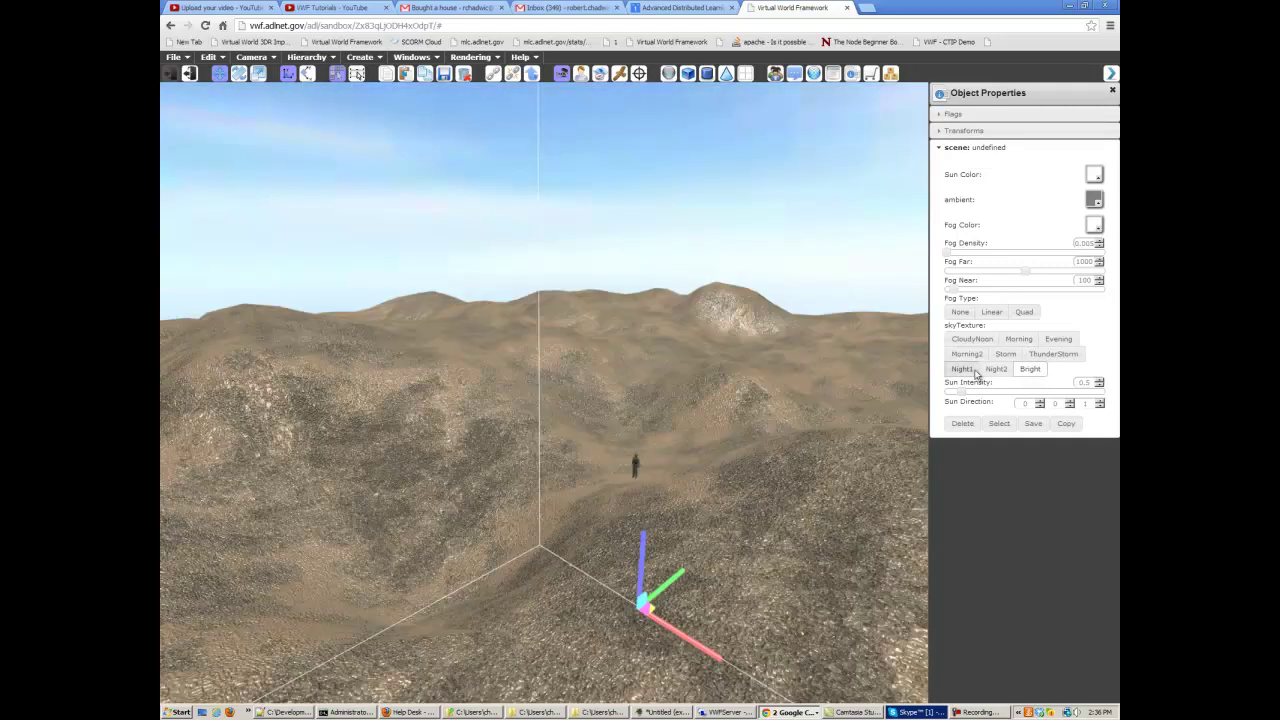
left_click(961, 369)
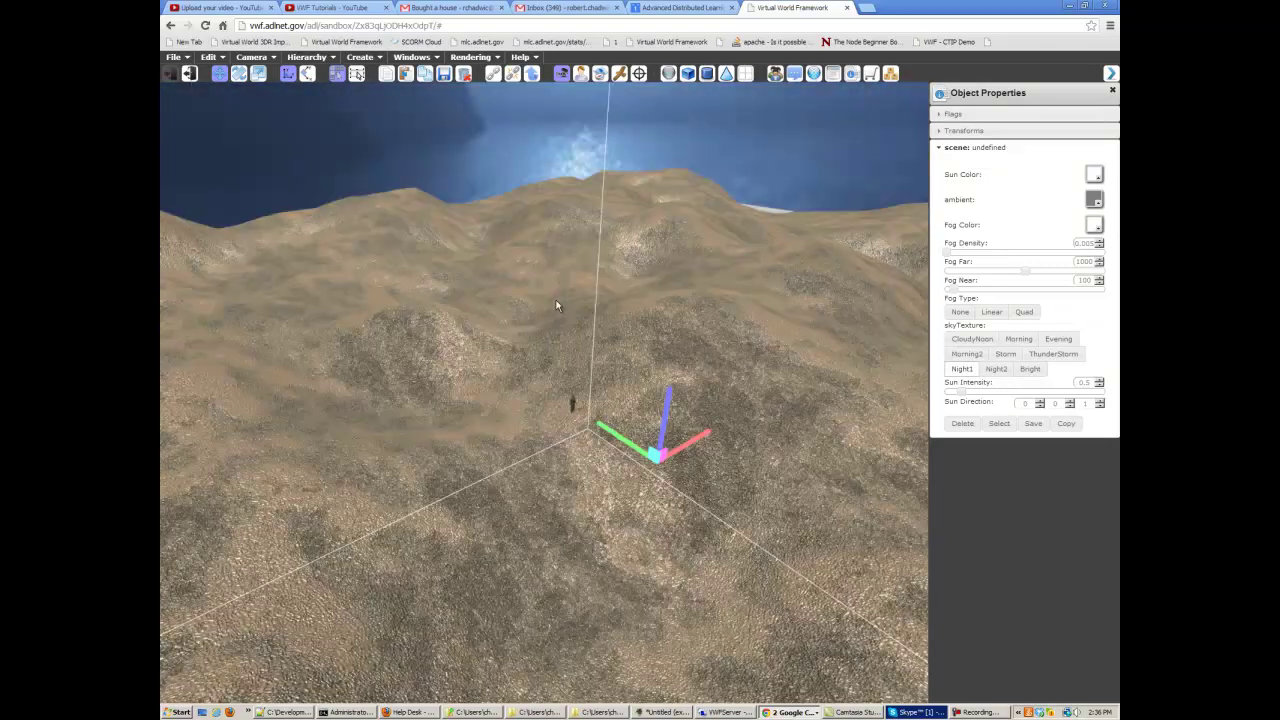
middle_click_drag(556, 300, 527, 274)
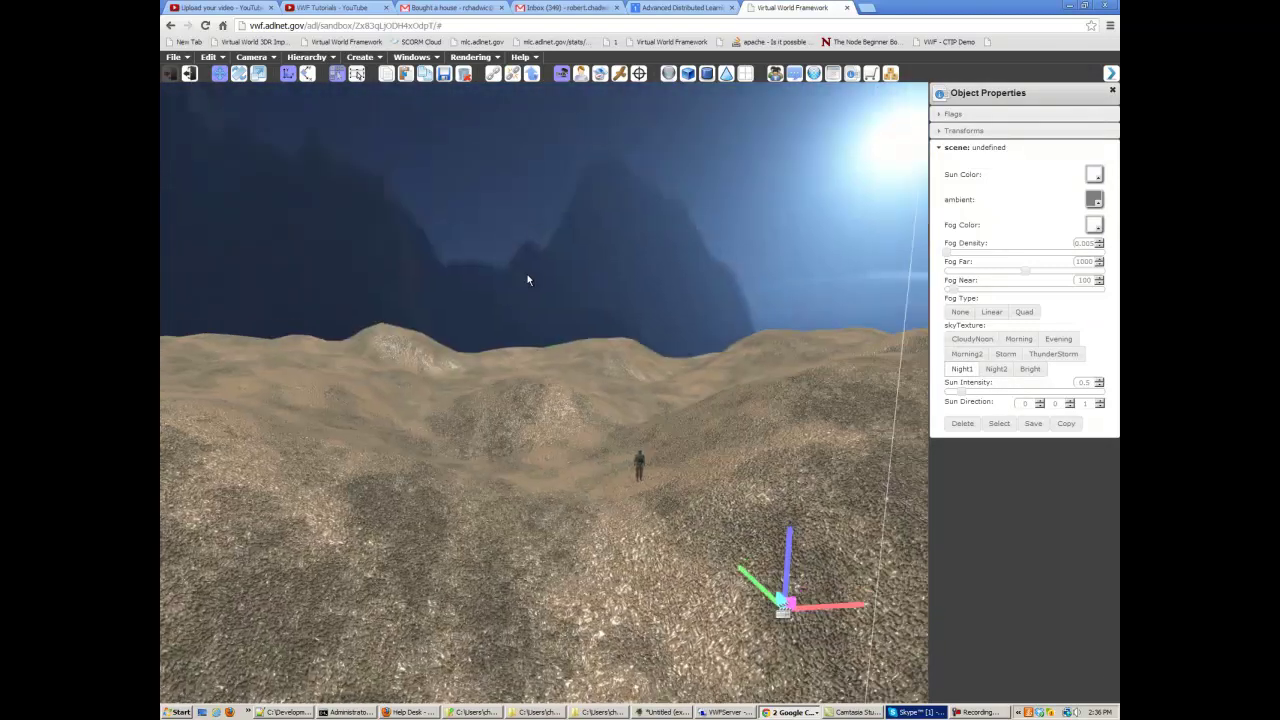
- Set the scene's sky texture to CloudyNoon and view the terrain under it
scroll(509, 277, "up", 2)
left_click(974, 340)
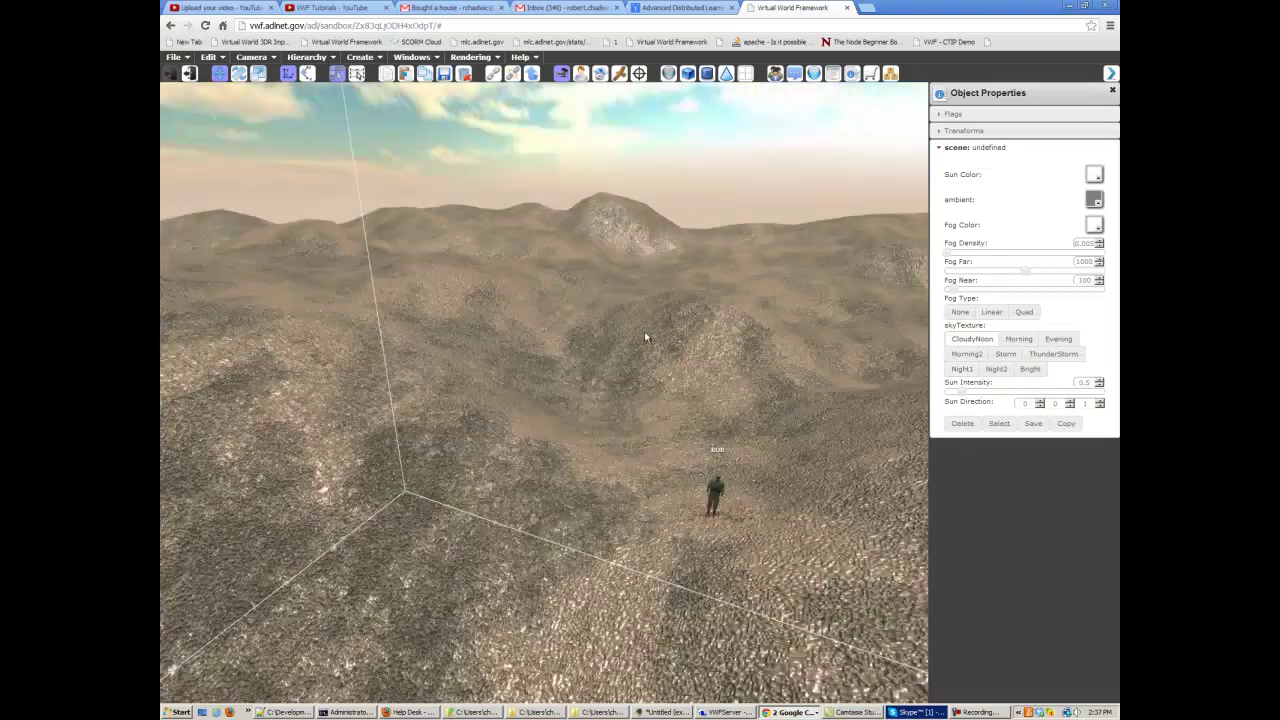
middle_click_drag(645, 333, 709, 296)
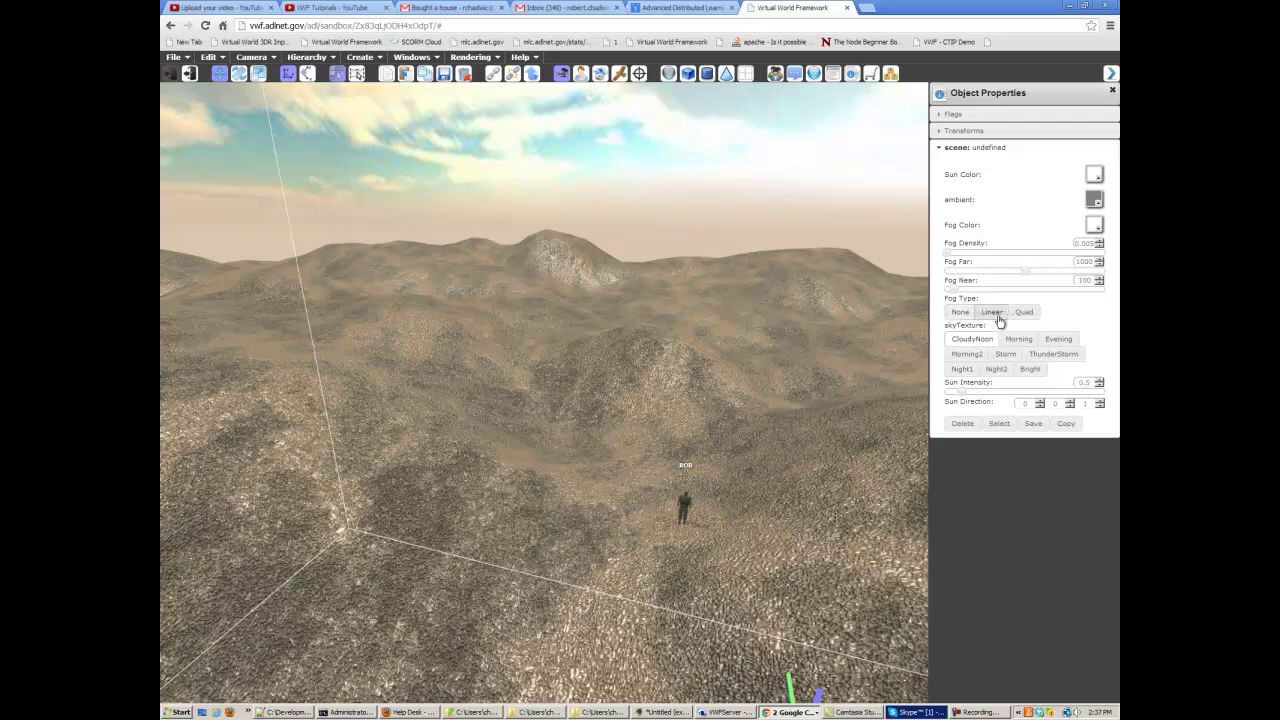
- Turn on Linear fog for the scene, with the far distance at about 153 and the near distance at 0
left_click(995, 313)
left_click_drag(1024, 271, 945, 294)
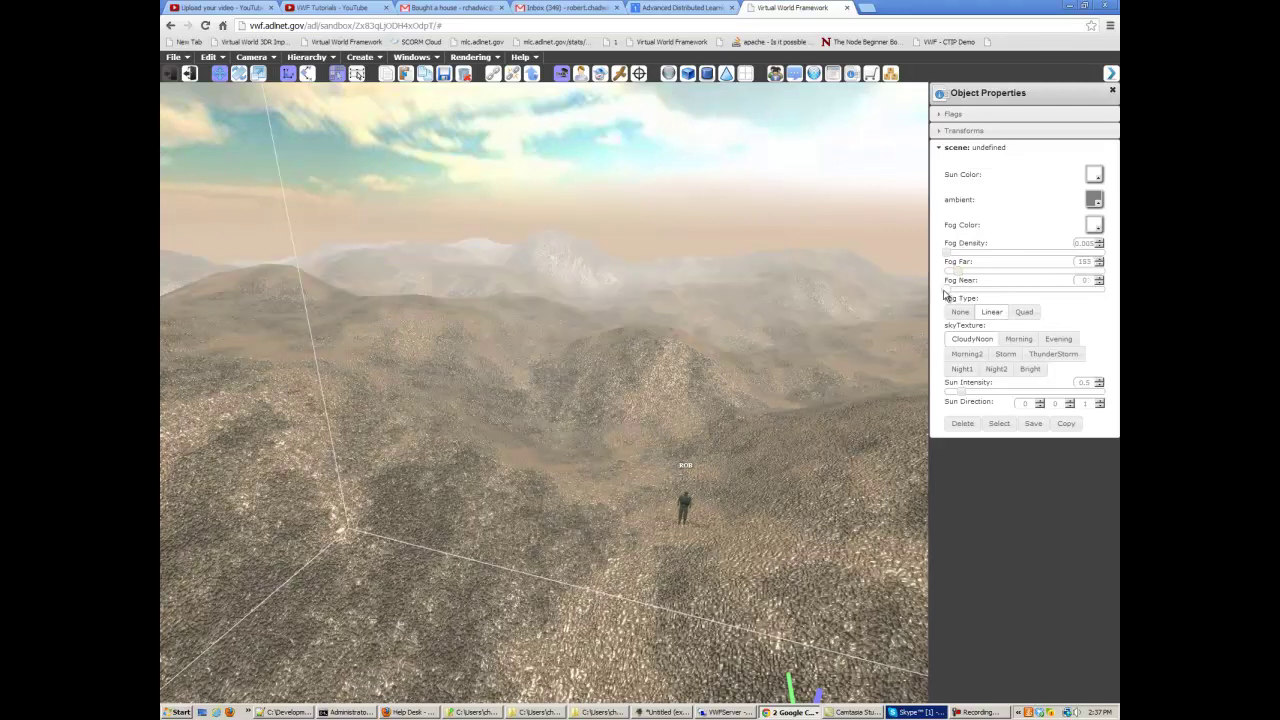
middle_click_drag(706, 296, 800, 262)
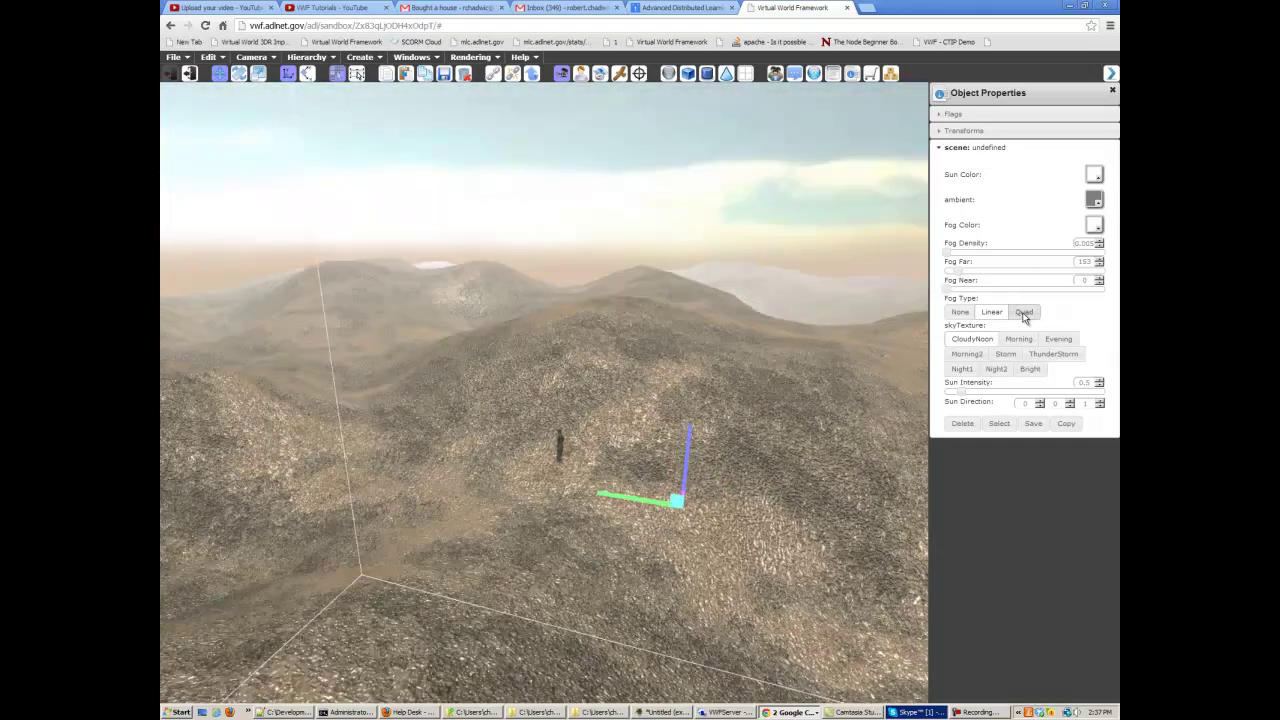
- Switch the fog type to Quad, raise the fog density slightly and inspect the distant hills
left_click(1024, 313)
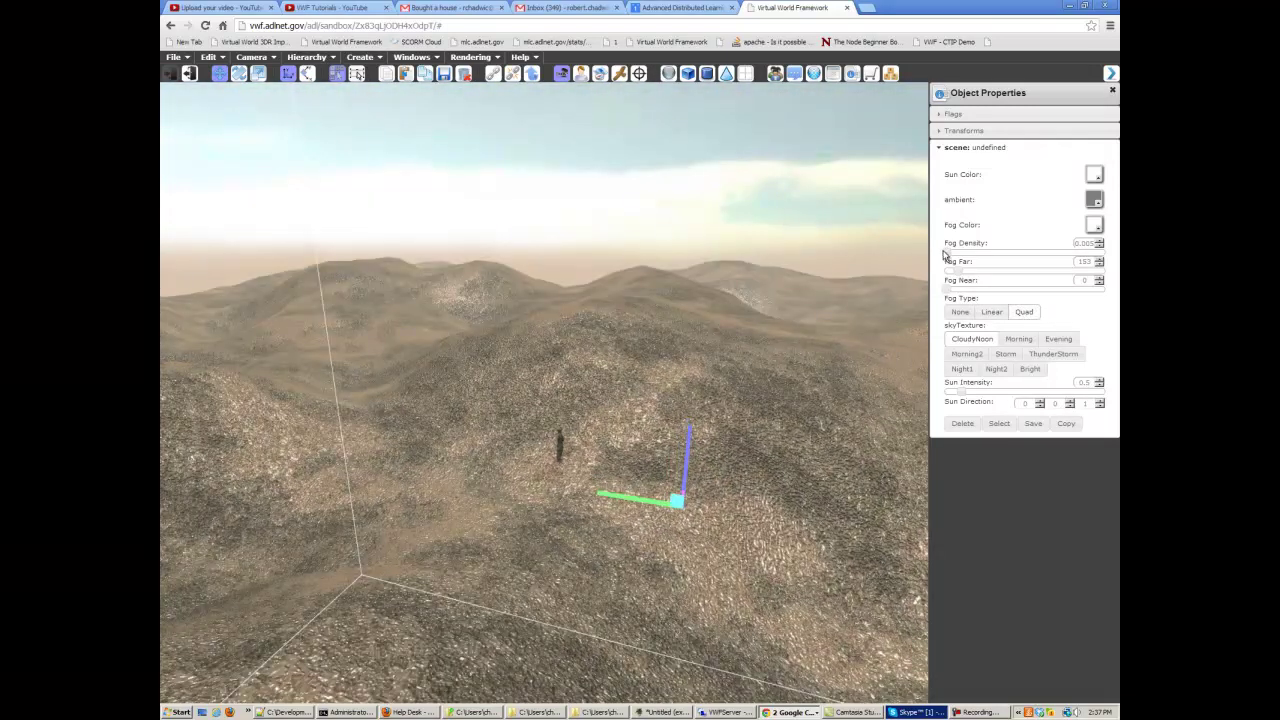
left_click_drag(945, 254, 948, 259)
right_click_drag(770, 268, 718, 450)
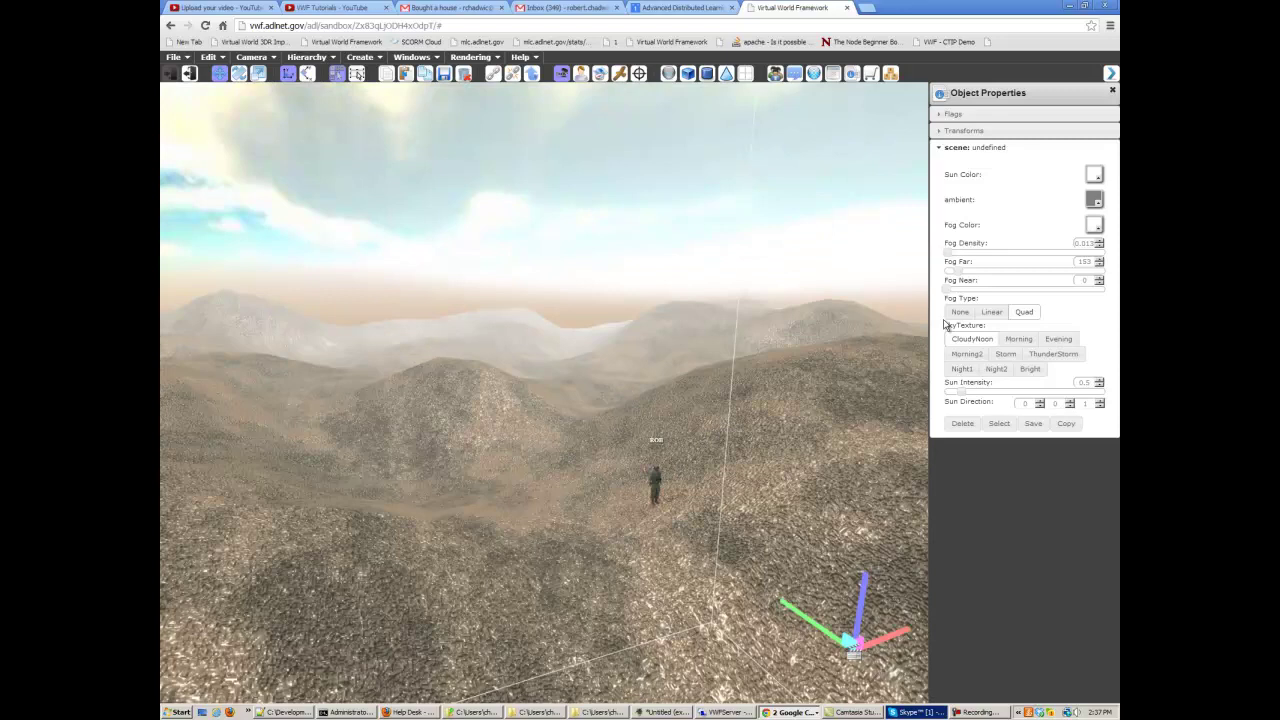
right_click_drag(633, 305, 628, 347)
right_click_drag(682, 276, 896, 205)
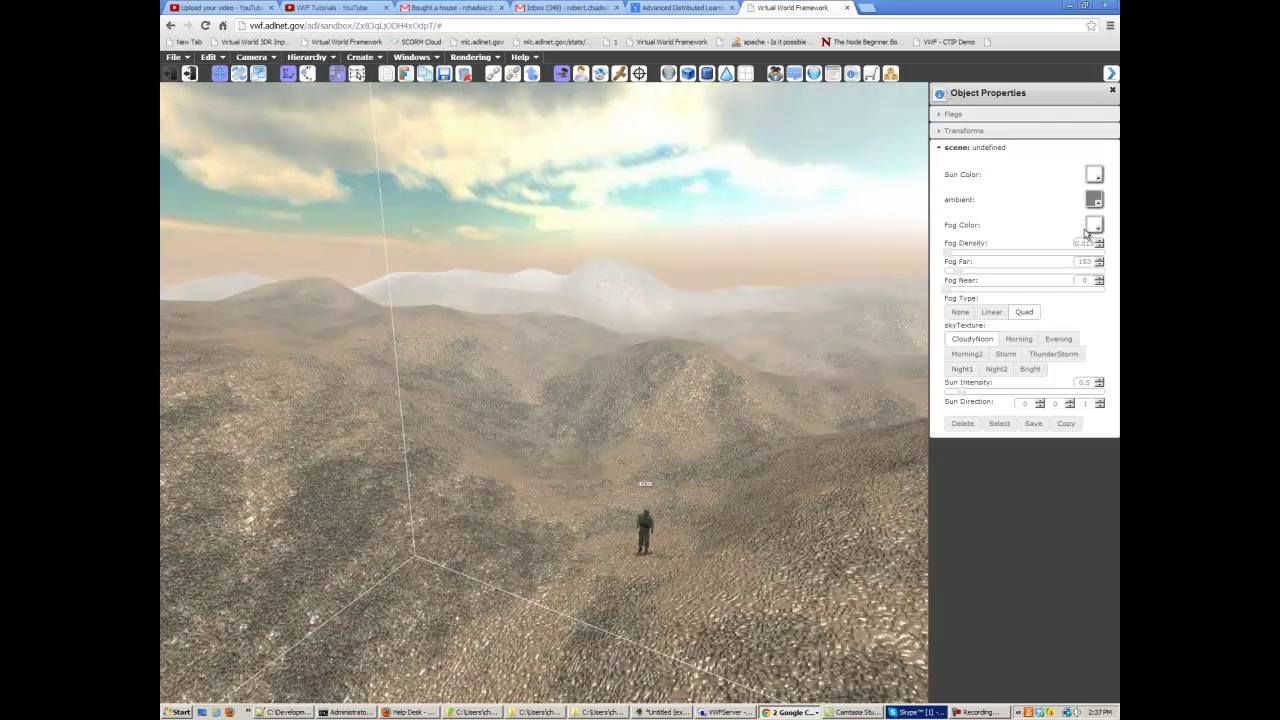
- Change the fog color to a pale peach and close the color picker
left_click(1096, 224)
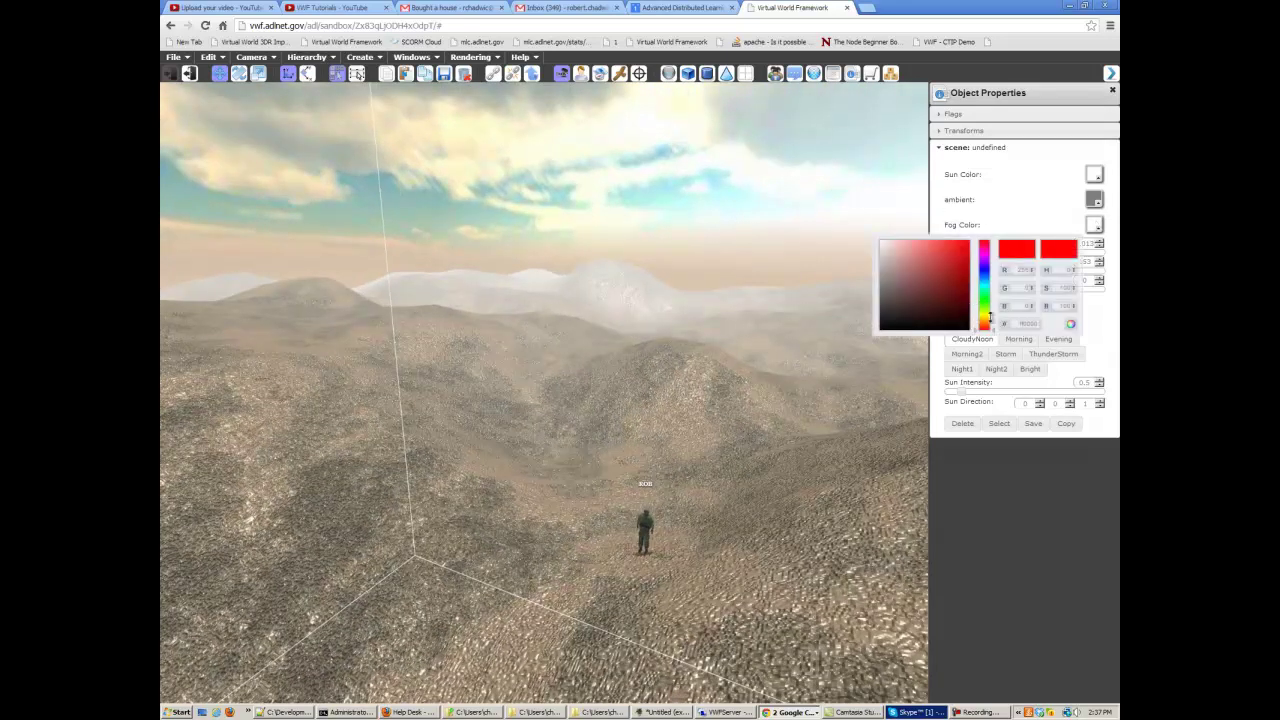
mouse_move(990, 320)
left_mouse_down()
mouse_move(925, 290)
mouse_move(899, 245)
left_mouse_up()
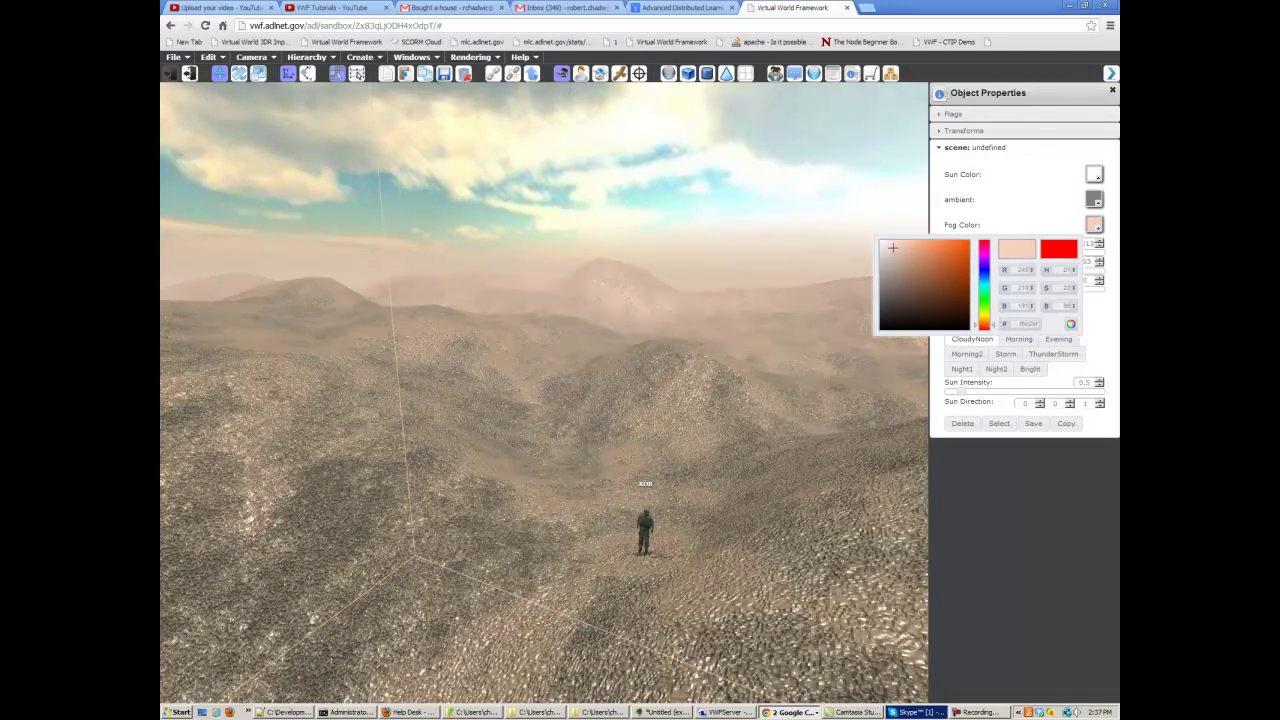
left_click_drag(892, 247, 895, 248)
left_click(718, 450)
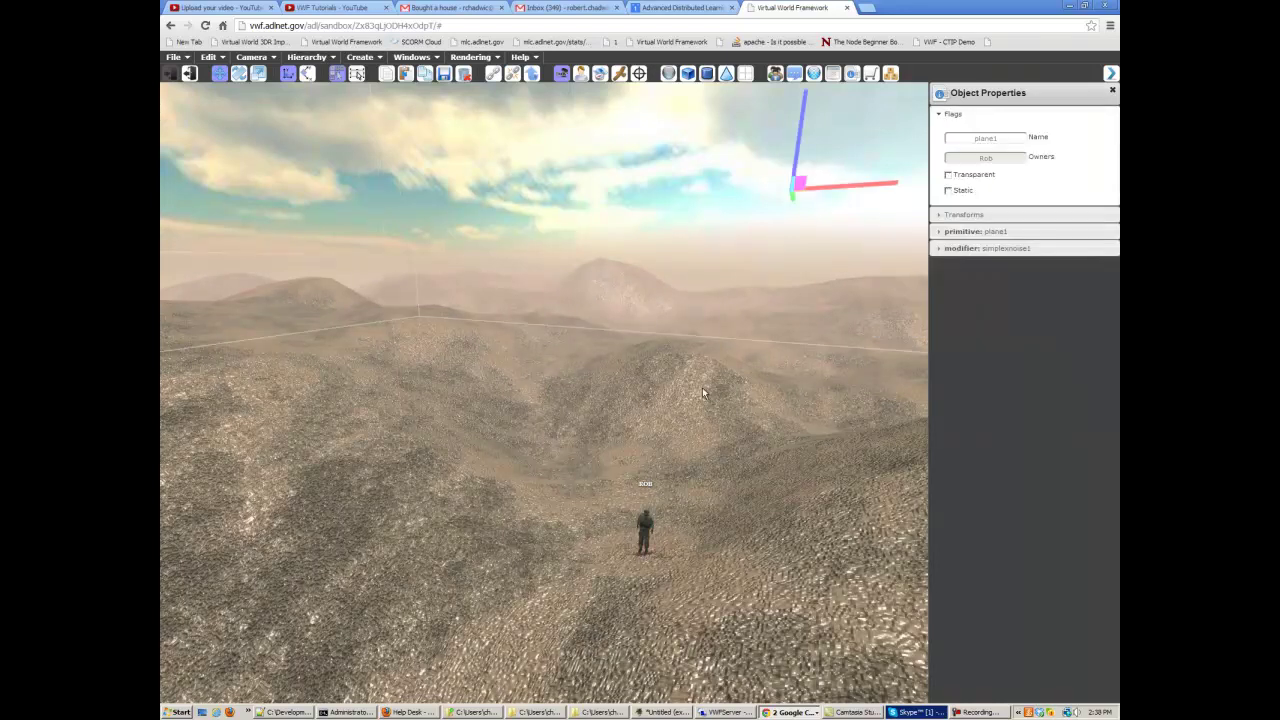
- Reselect the scene, expand its scene settings and raise the fog density a little further
left_click(533, 77)
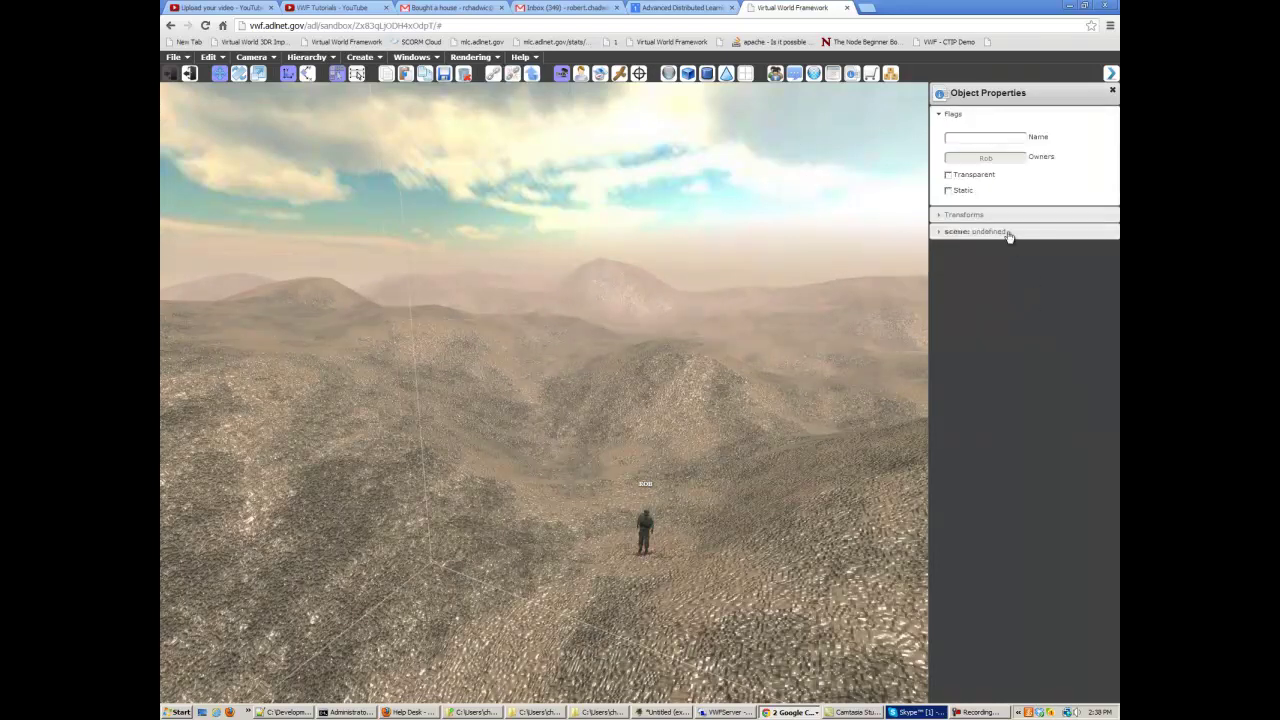
left_click(1008, 234)
middle_click_drag(752, 372, 724, 356)
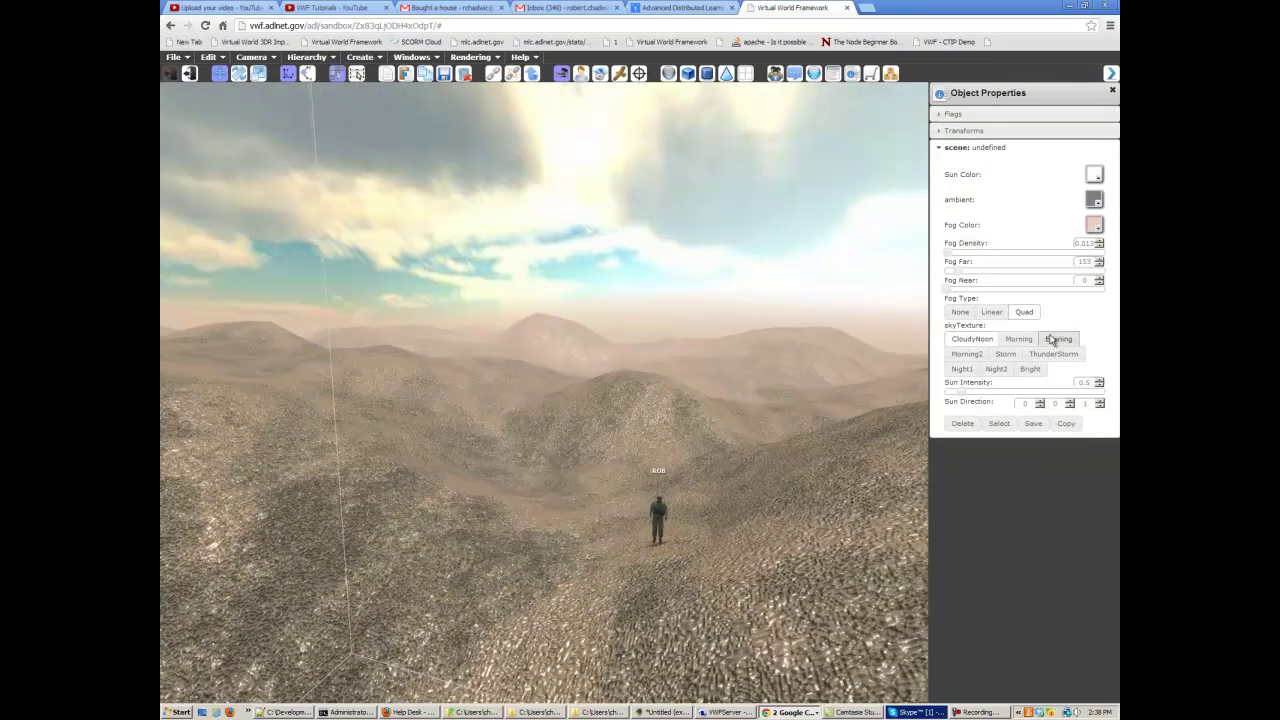
left_click_drag(950, 256, 952, 255)
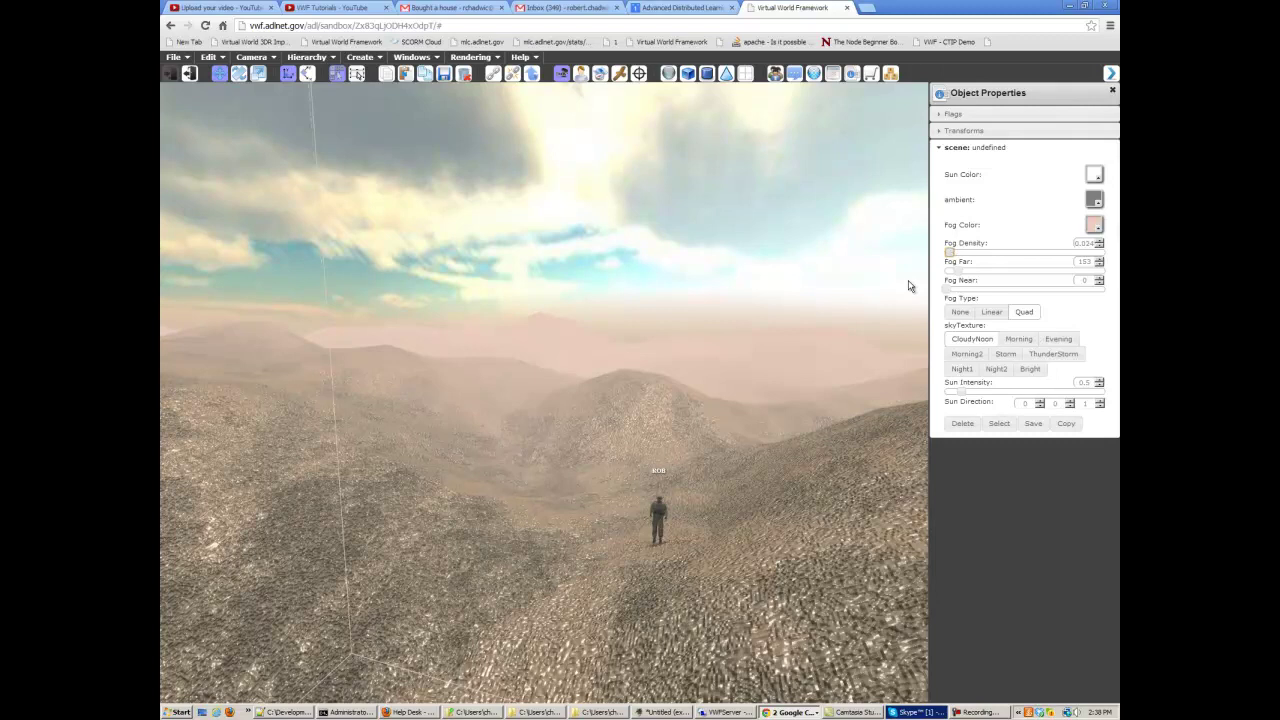
middle_click_drag(642, 308, 693, 306)
scroll(735, 365, "up", 3)
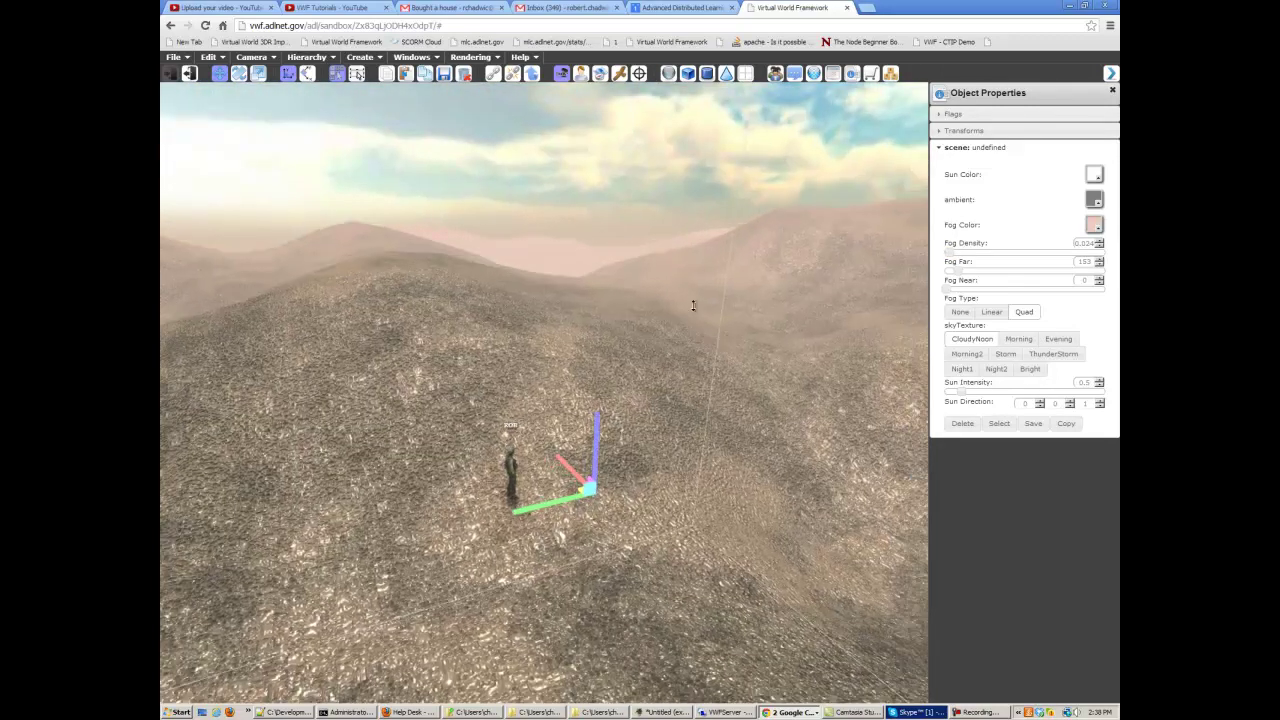
- Adjust the fog color through yellow to a light orange-tan and look over the hazy terrain
left_click(1094, 222)
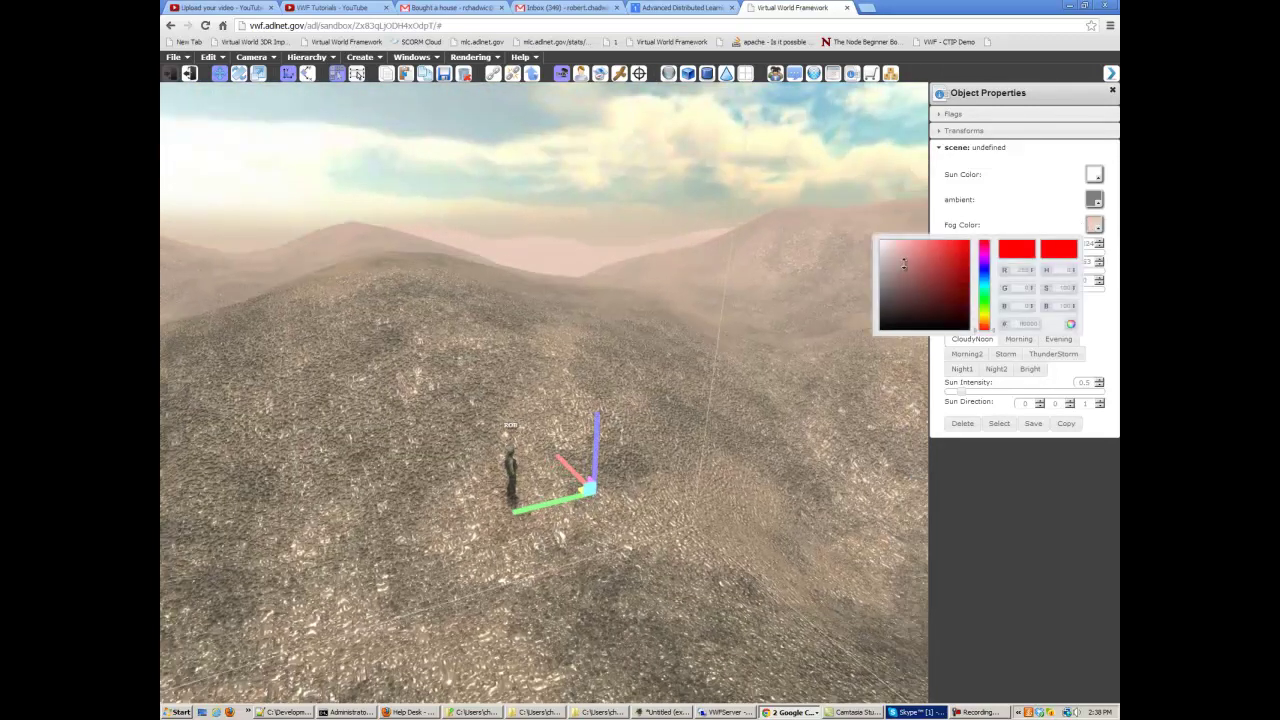
left_click_drag(993, 329, 993, 316)
left_click_drag(916, 259, 905, 249)
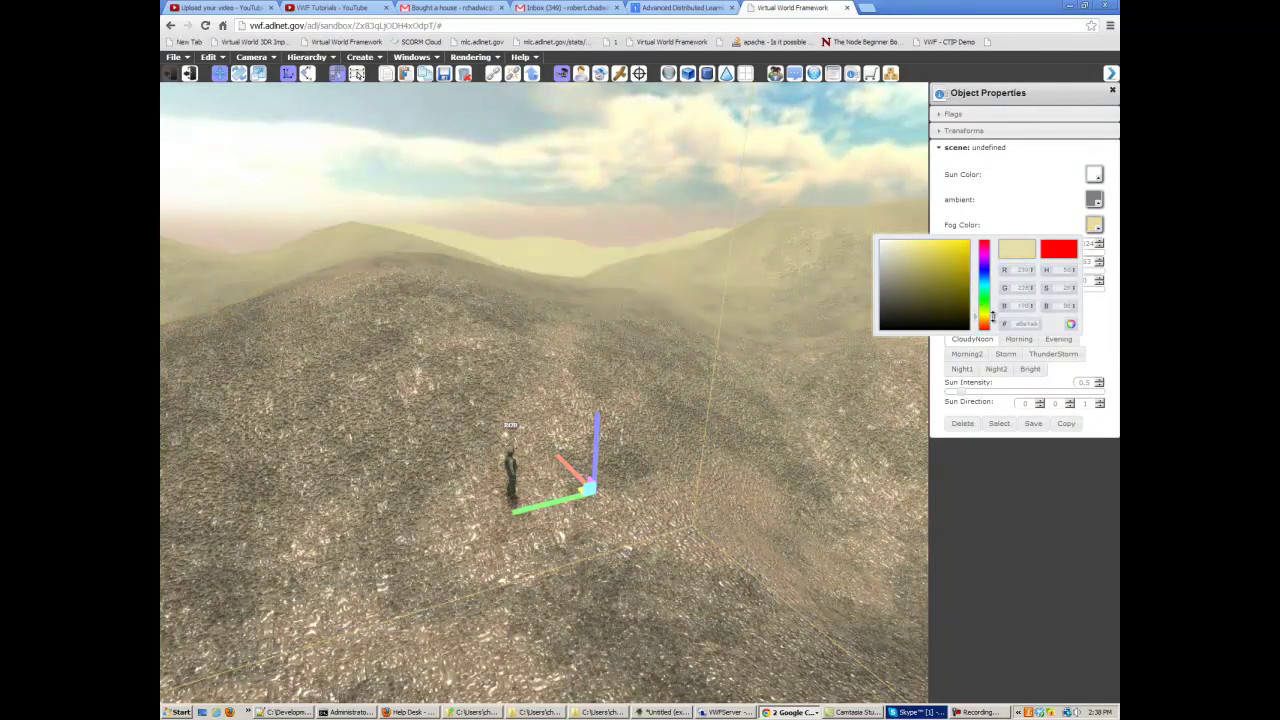
left_click_drag(993, 318, 993, 330)
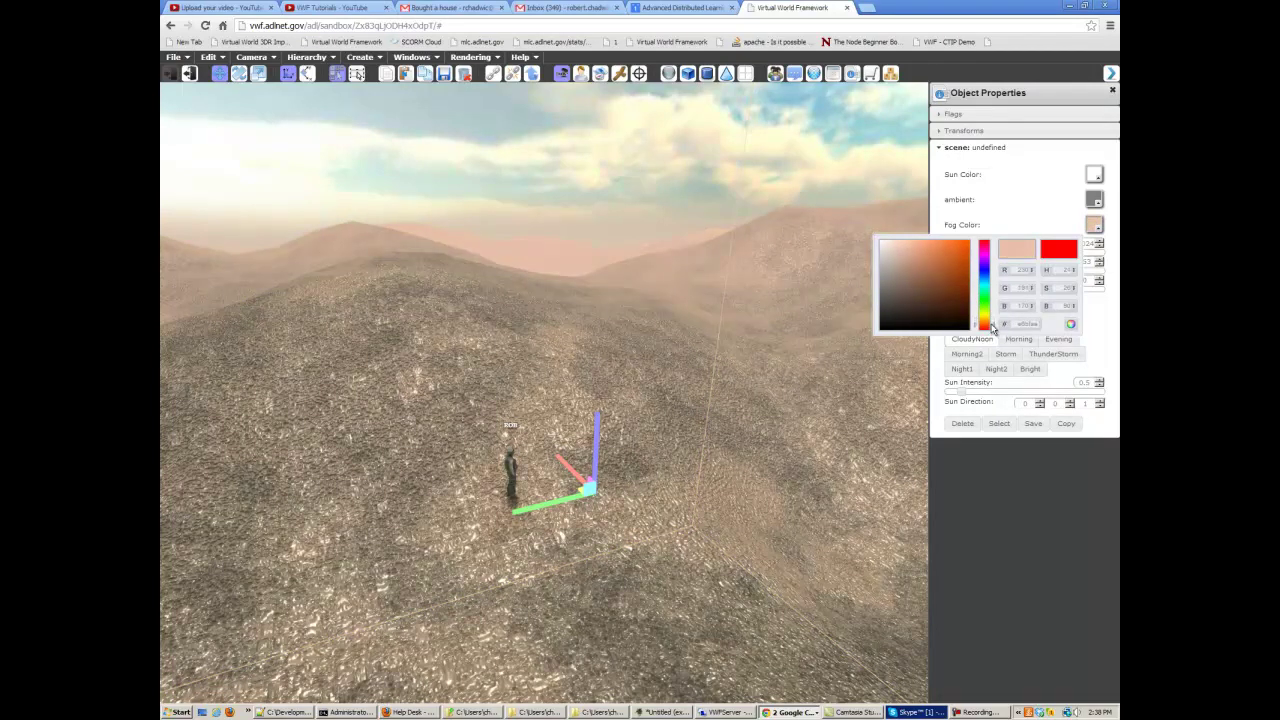
left_click(687, 379)
middle_click_drag(687, 379, 574, 402)
right_click_drag(575, 408, 1046, 214)
right_click_drag(612, 465, 549, 509)
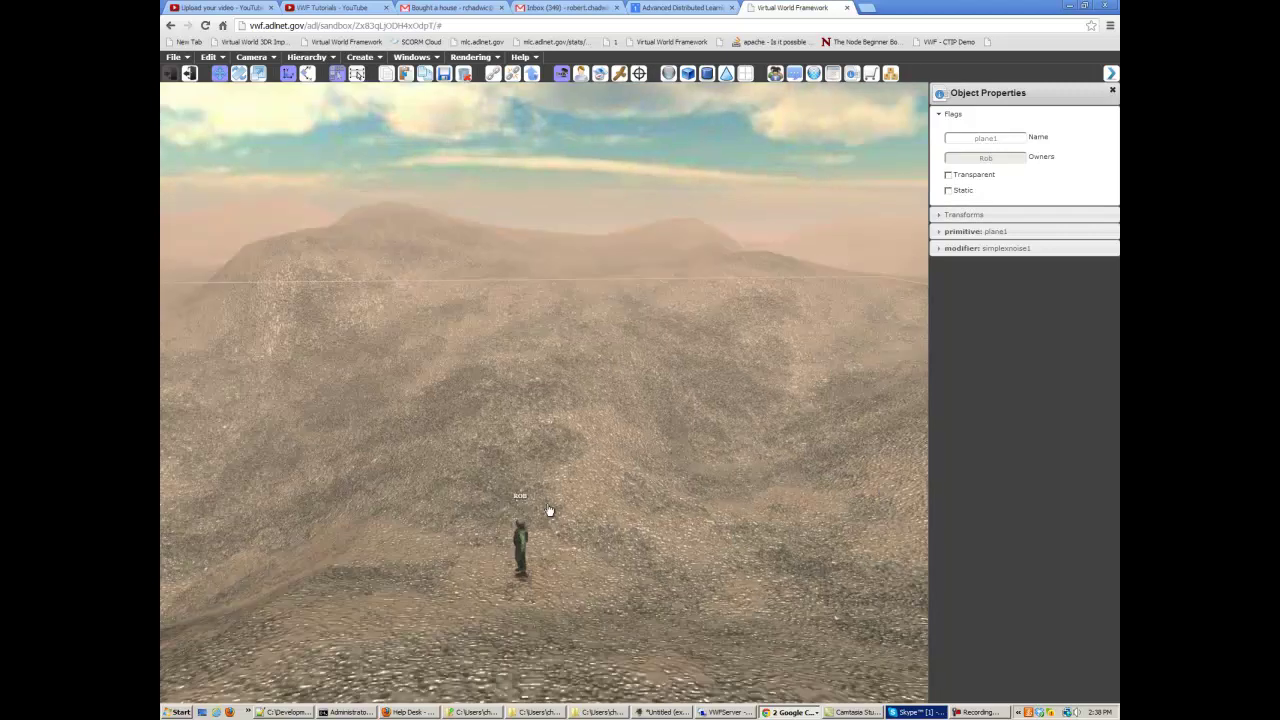
- Reselect the scene in place of the terrain plane and set its sun intensity to 1
left_click(337, 74)
left_click(695, 281)
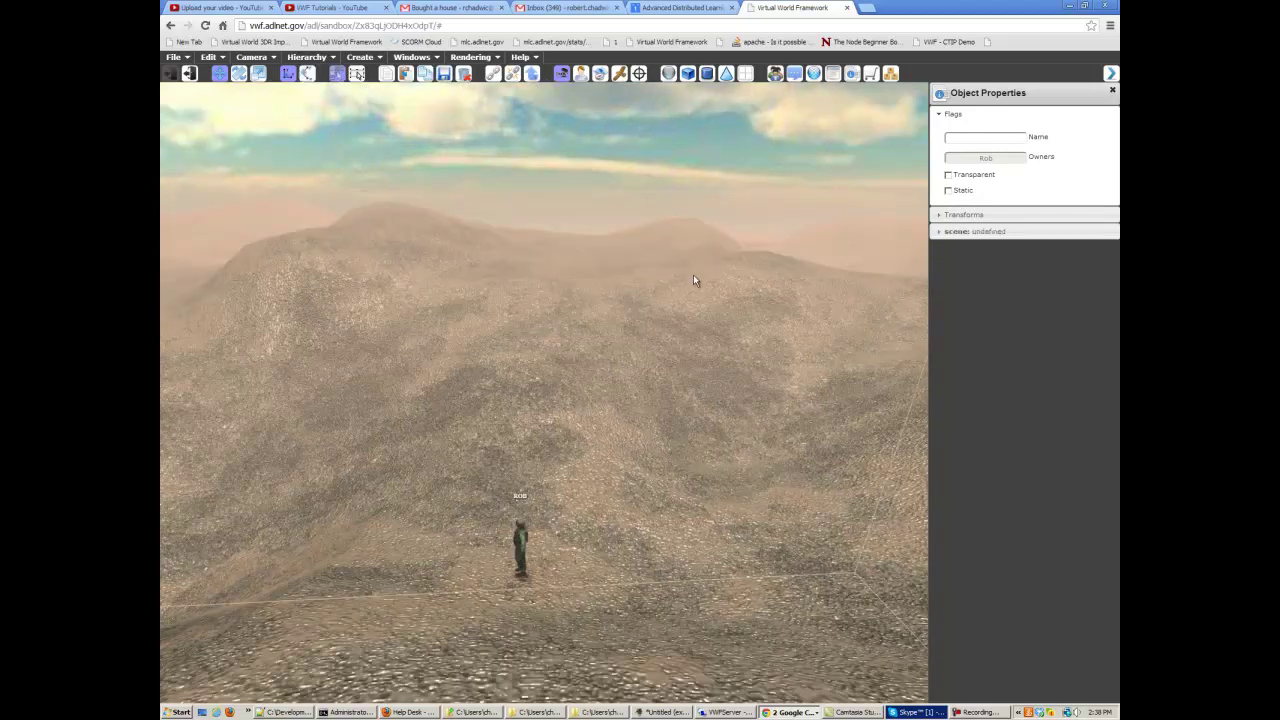
left_click(1014, 231)
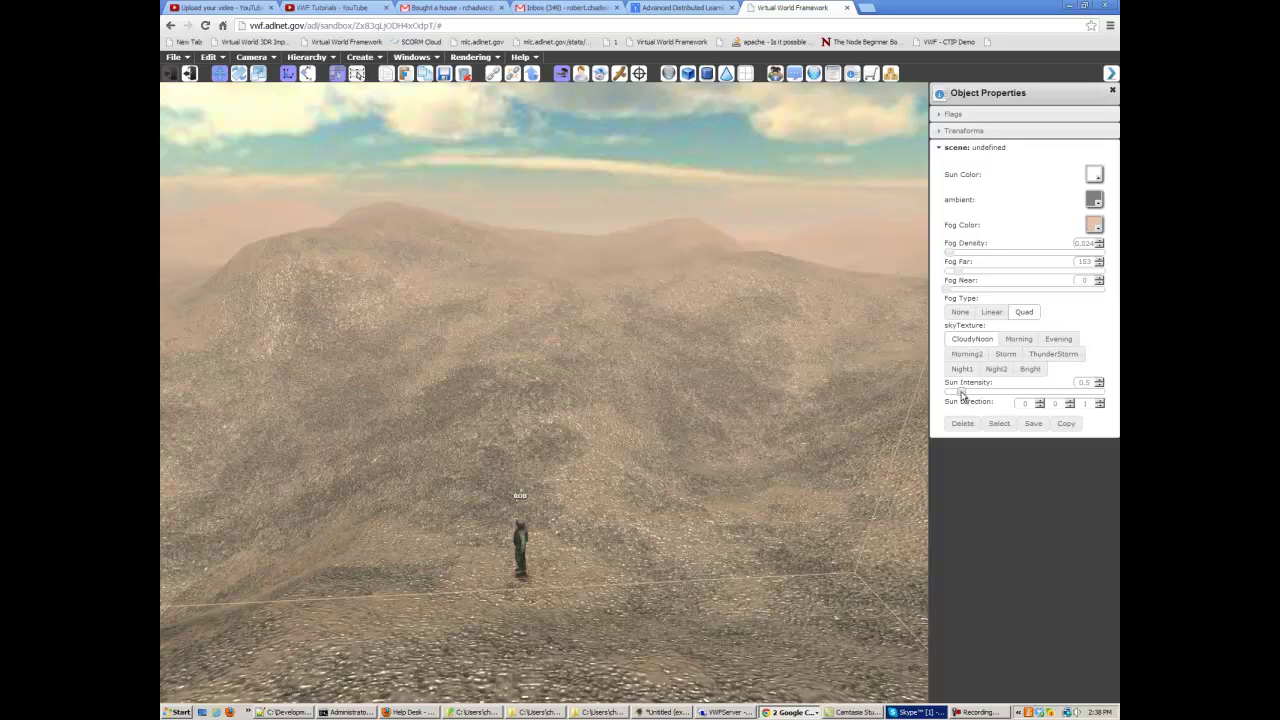
mouse_move(962, 393)
left_mouse_down()
mouse_move(1046, 391)
mouse_move(977, 398)
left_mouse_up()
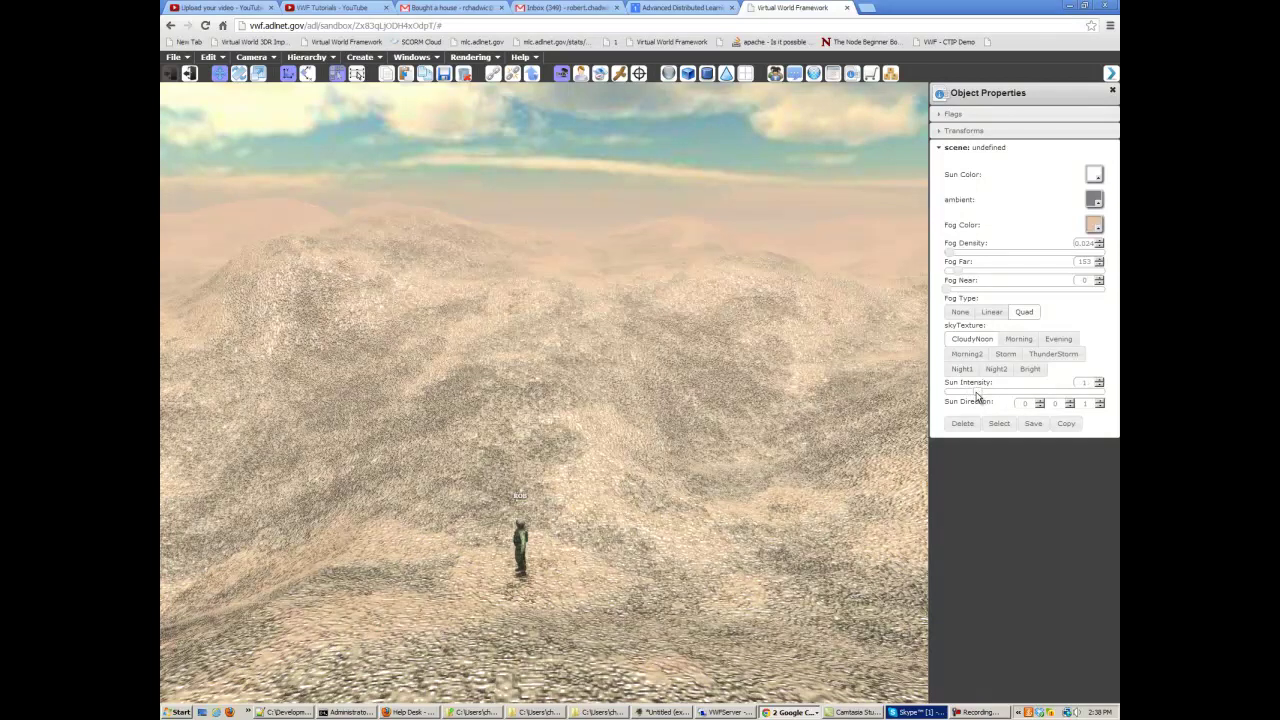
- Try a sun direction X value of 2, set it to 1 and view the avatar's shadow up close
left_click(1040, 401)
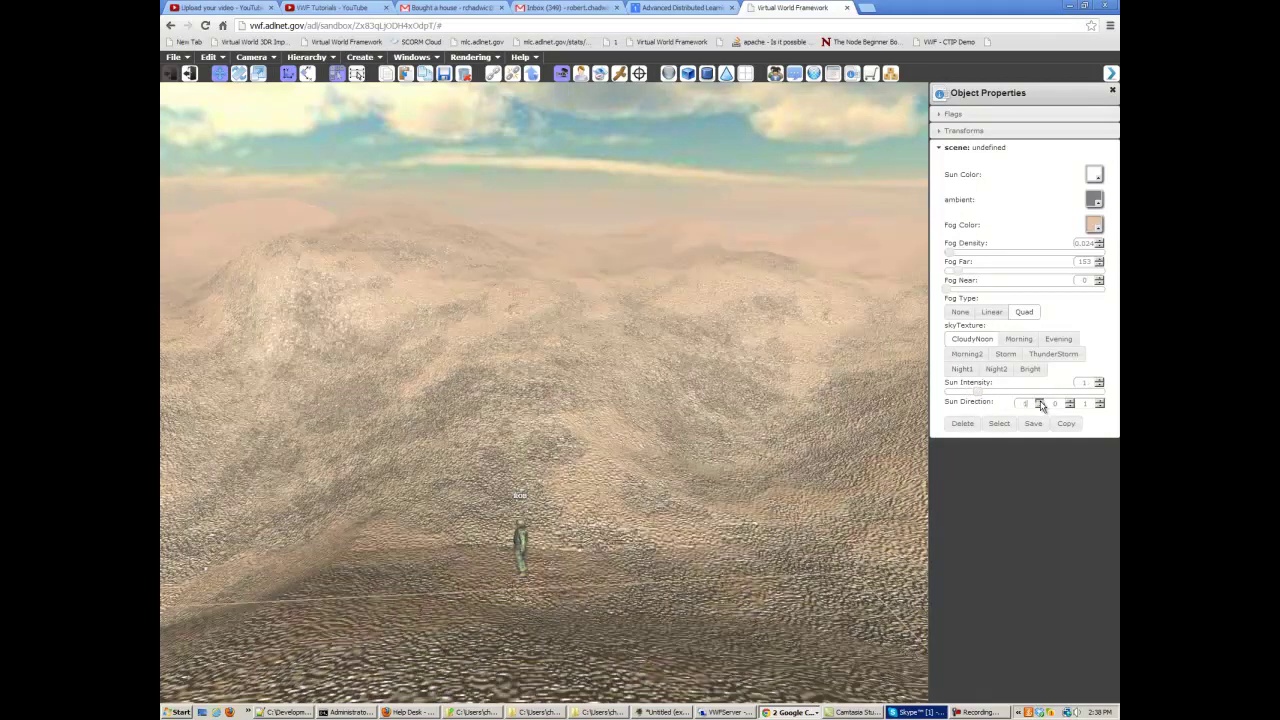
left_click(1040, 404)
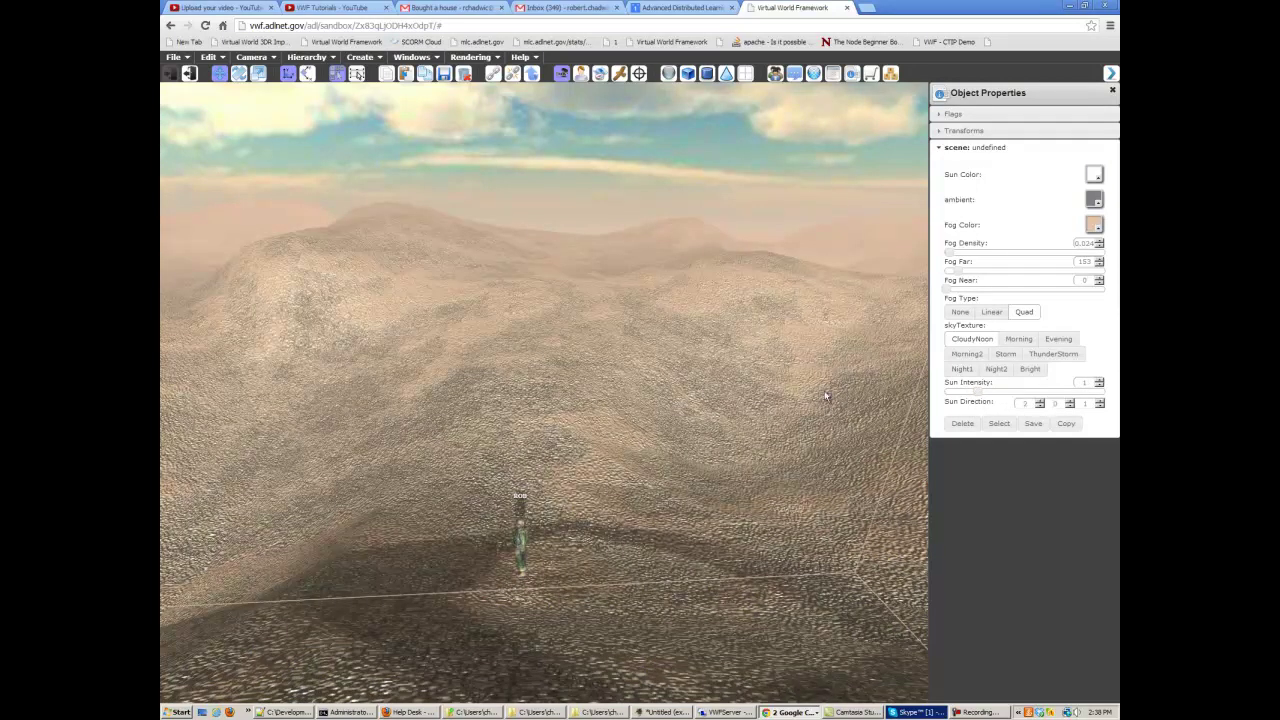
middle_click_drag(824, 395, 764, 385)
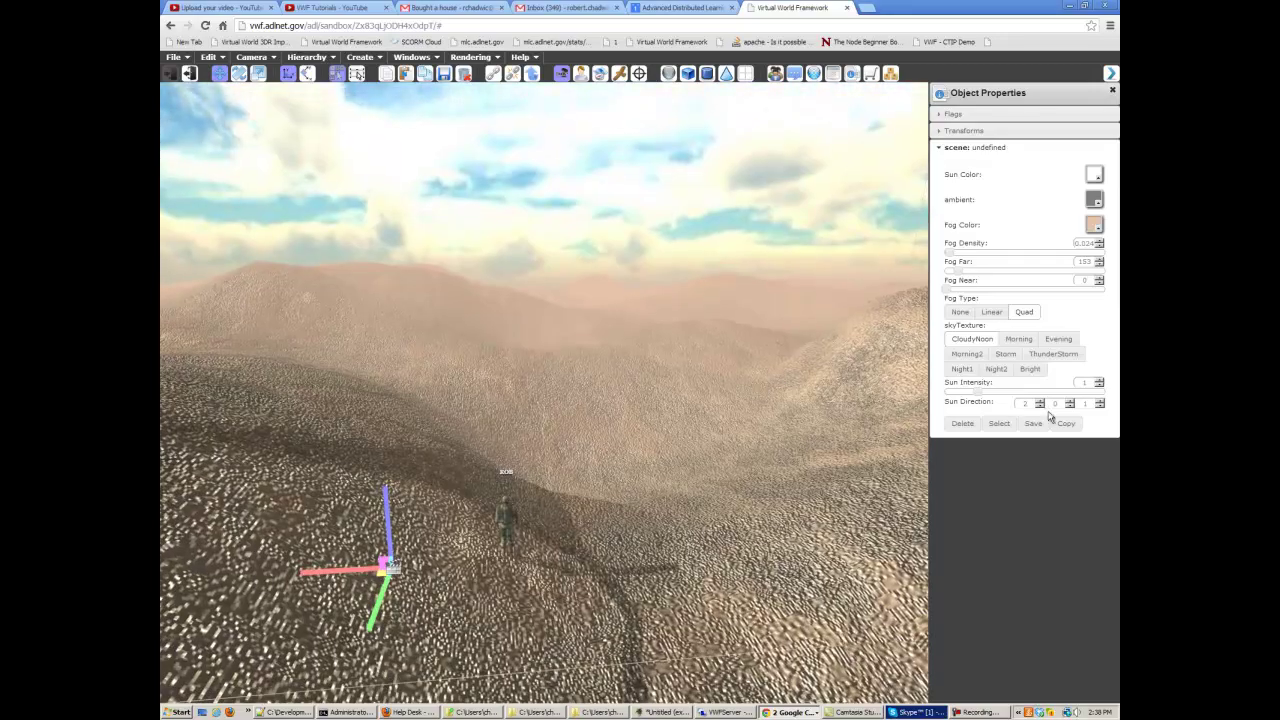
left_click(1040, 406)
middle_click_drag(662, 383, 748, 382)
scroll(482, 369, "up", 3)
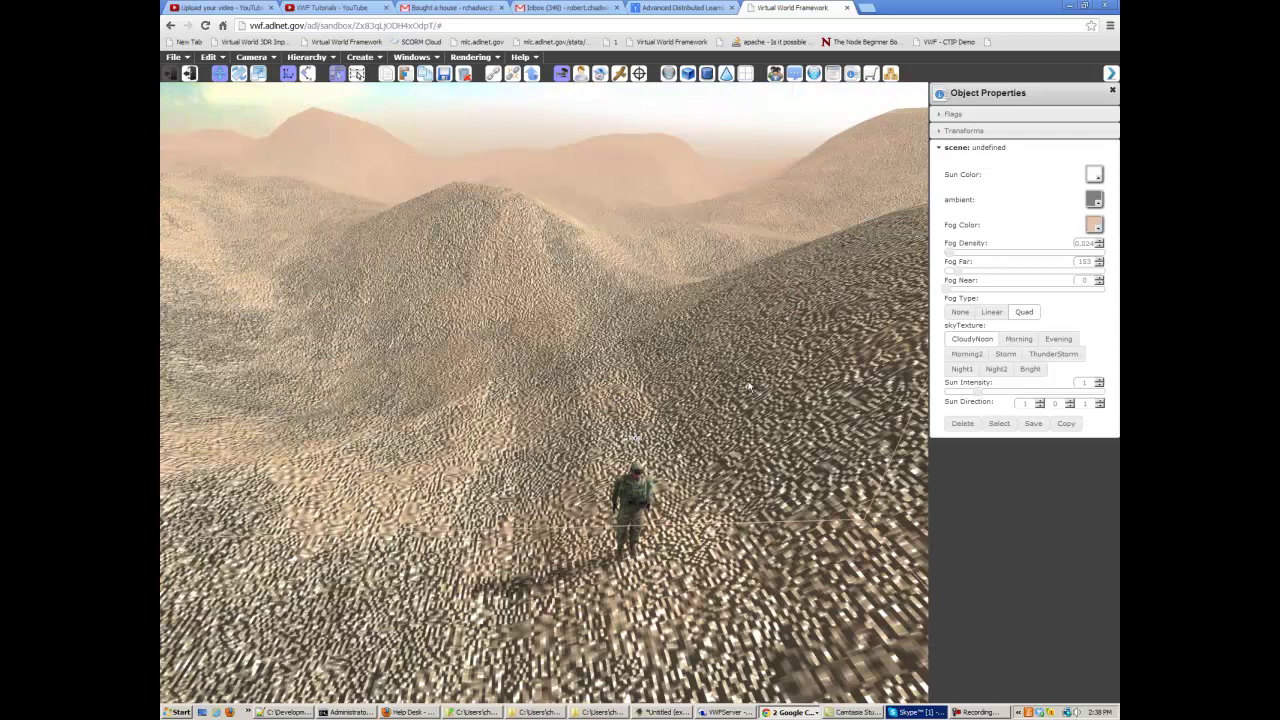
- Try sun direction X values of 2 and -1, return it to 1 and check the shadow from several angles
left_click(1040, 401)
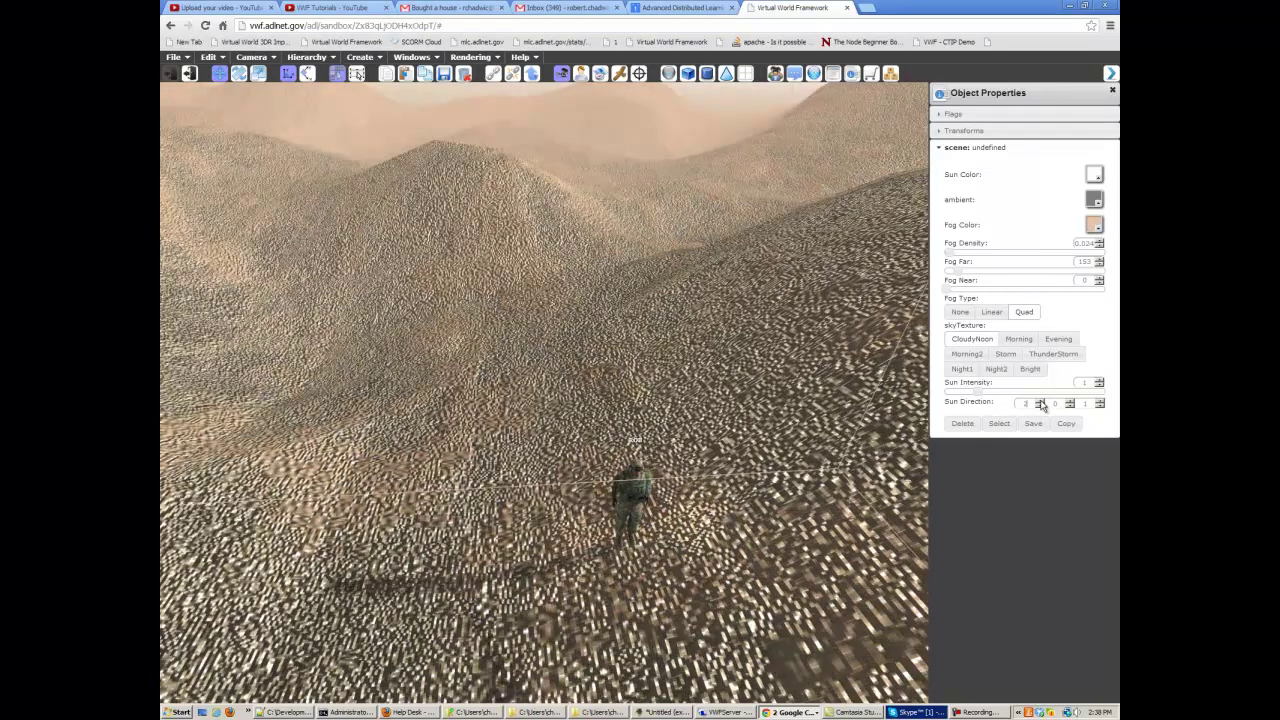
left_click(1041, 406)
left_click(1042, 407)
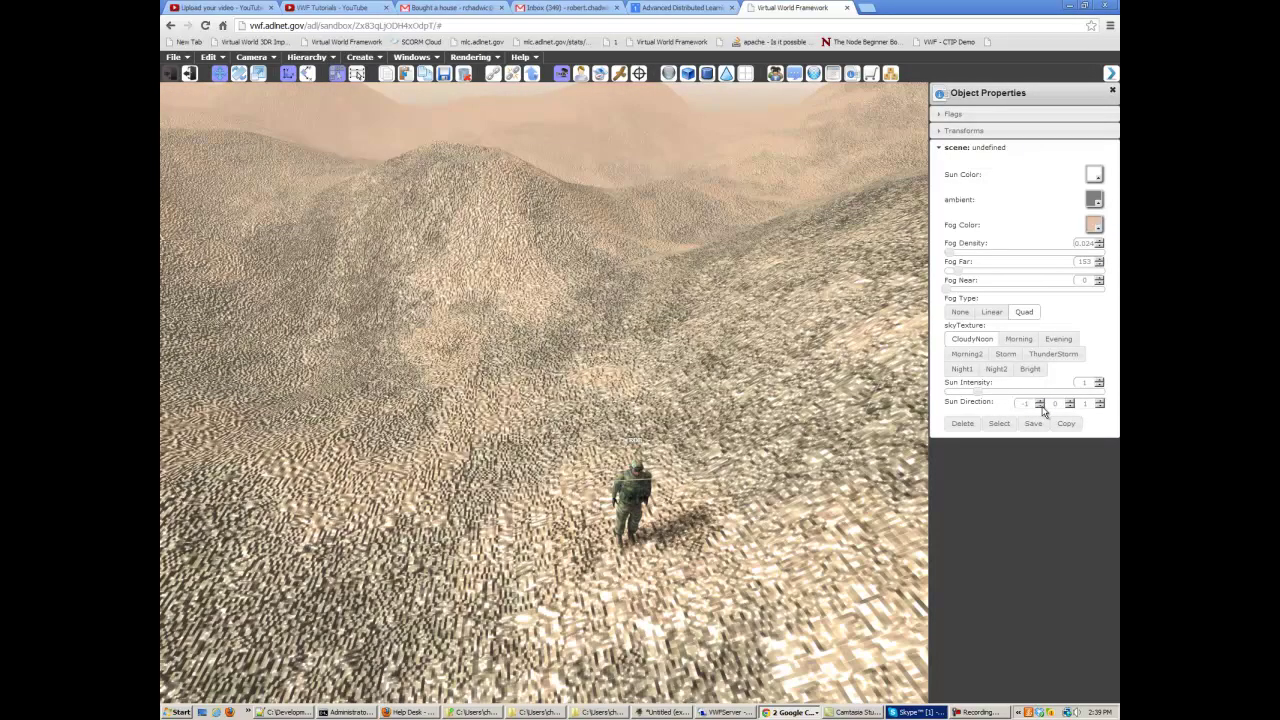
left_click(1042, 406)
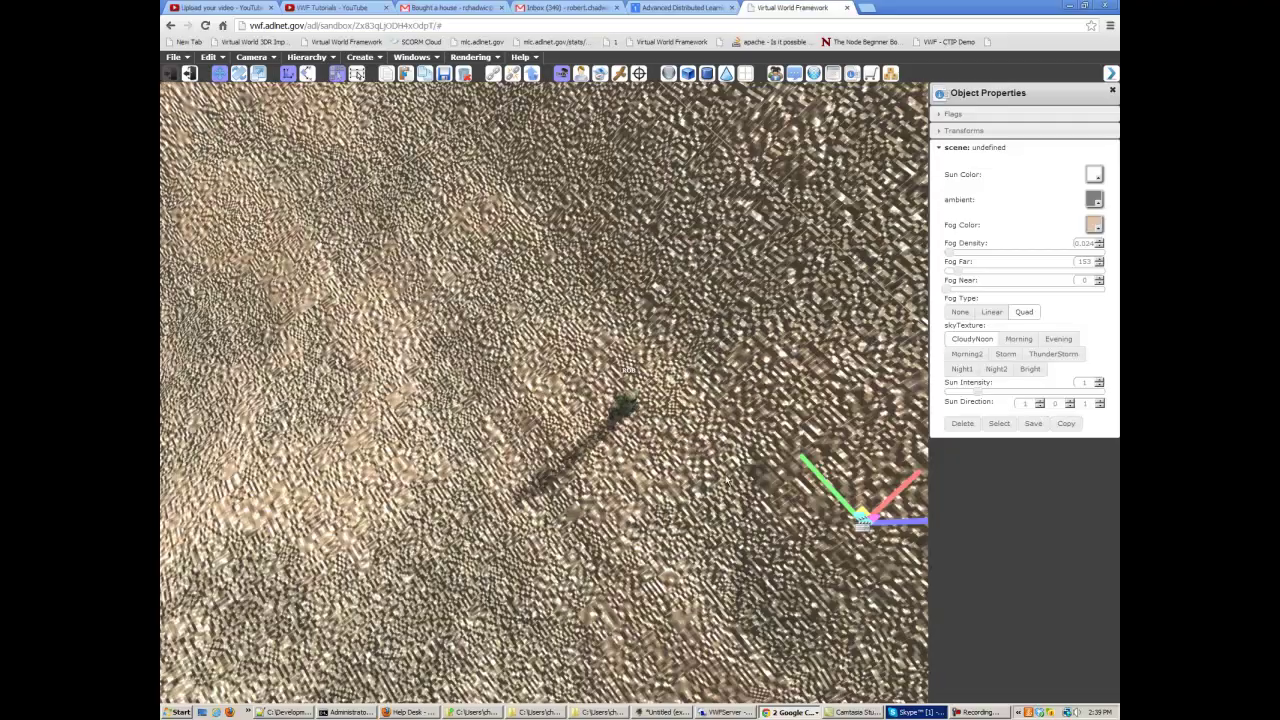
middle_click_drag(728, 482, 774, 416)
right_click_drag(774, 417, 722, 447)
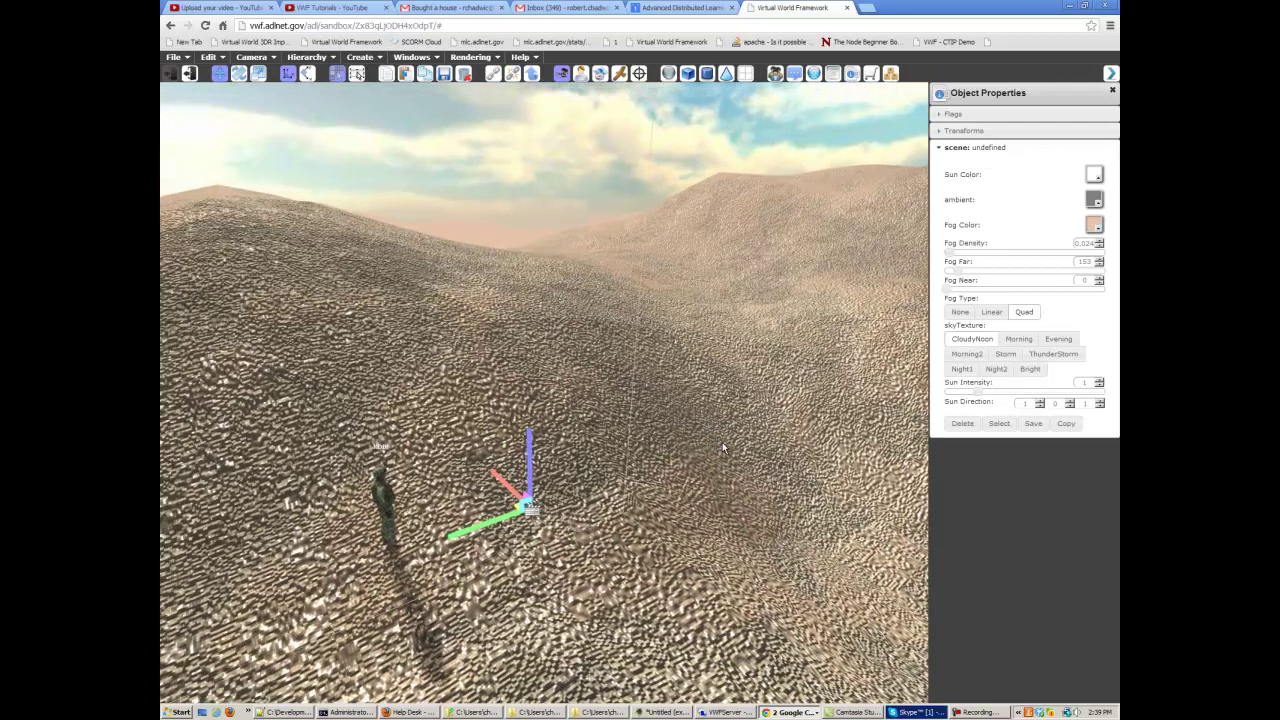
- Select the terrain plane, lower the alpha of its bump-mapped Texture Layer 1 in the material editor, and hide the side panel
left_click(722, 442)
left_click(813, 73)
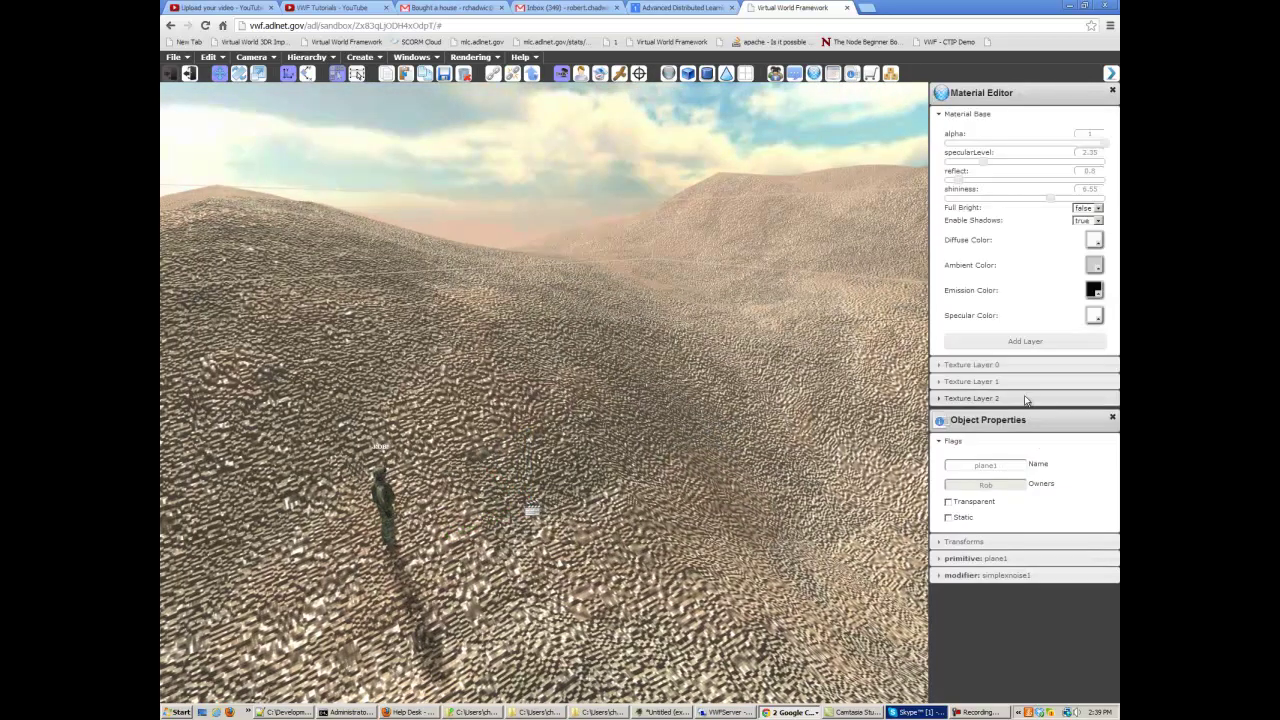
left_click(1024, 381)
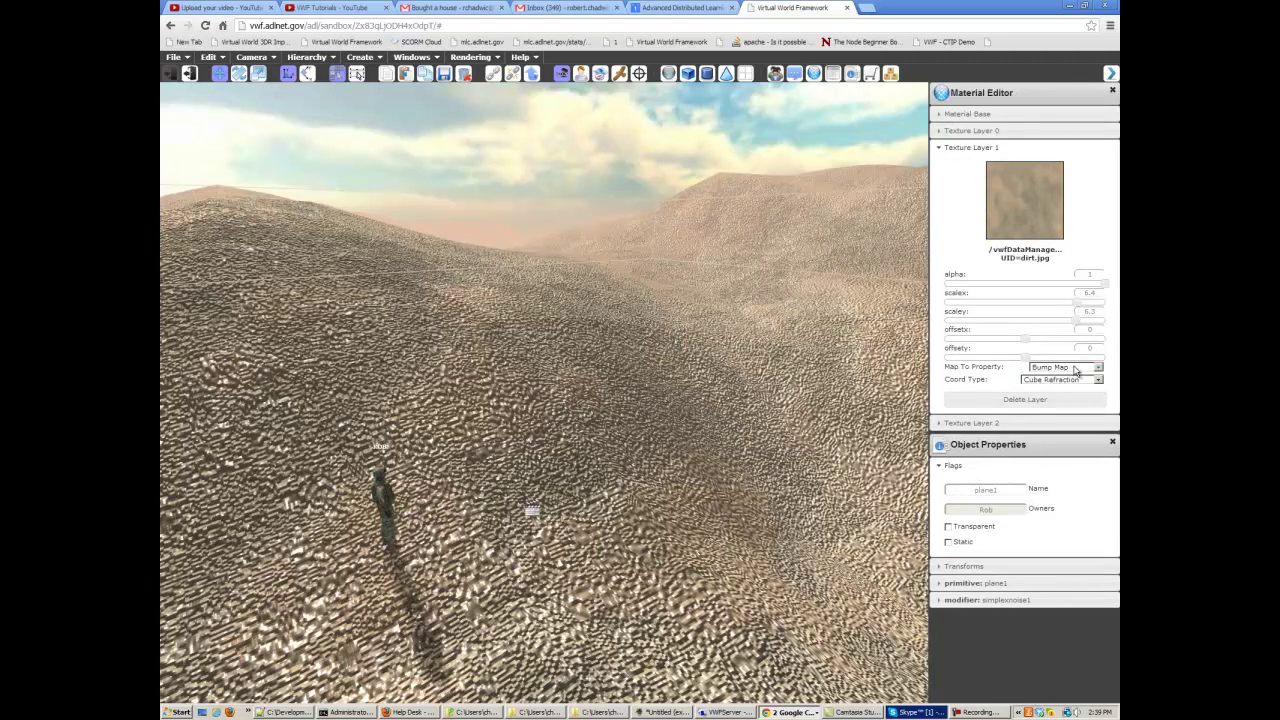
left_click_drag(1105, 289, 989, 297)
left_click(1110, 73)
- Walk the avatar across the terrain and examine the fog, lighting and shadows from different angles
middle_click_drag(950, 322, 952, 349)
scroll(899, 341, "up", 3)
right_click_drag(951, 343, 770, 389)
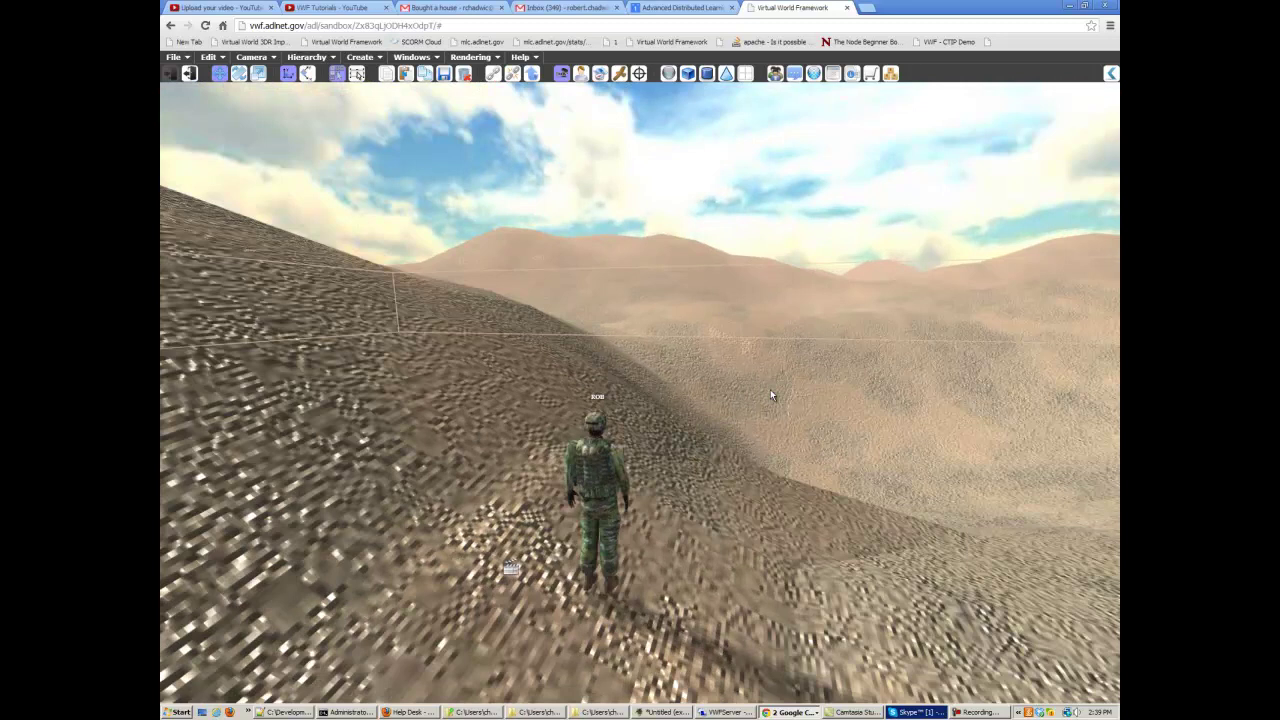
key("d")
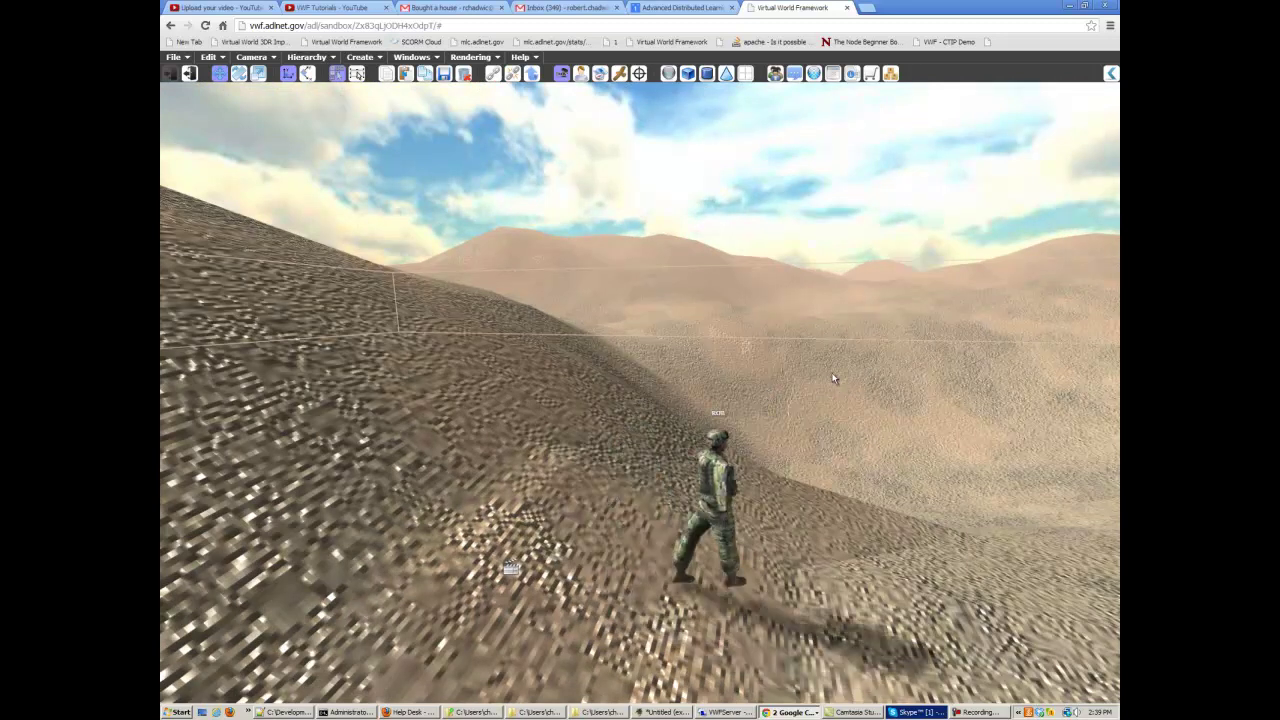
middle_click_drag(835, 374, 815, 339)
right_click_drag(809, 350, 835, 350)
middle_click_drag(835, 350, 831, 349)
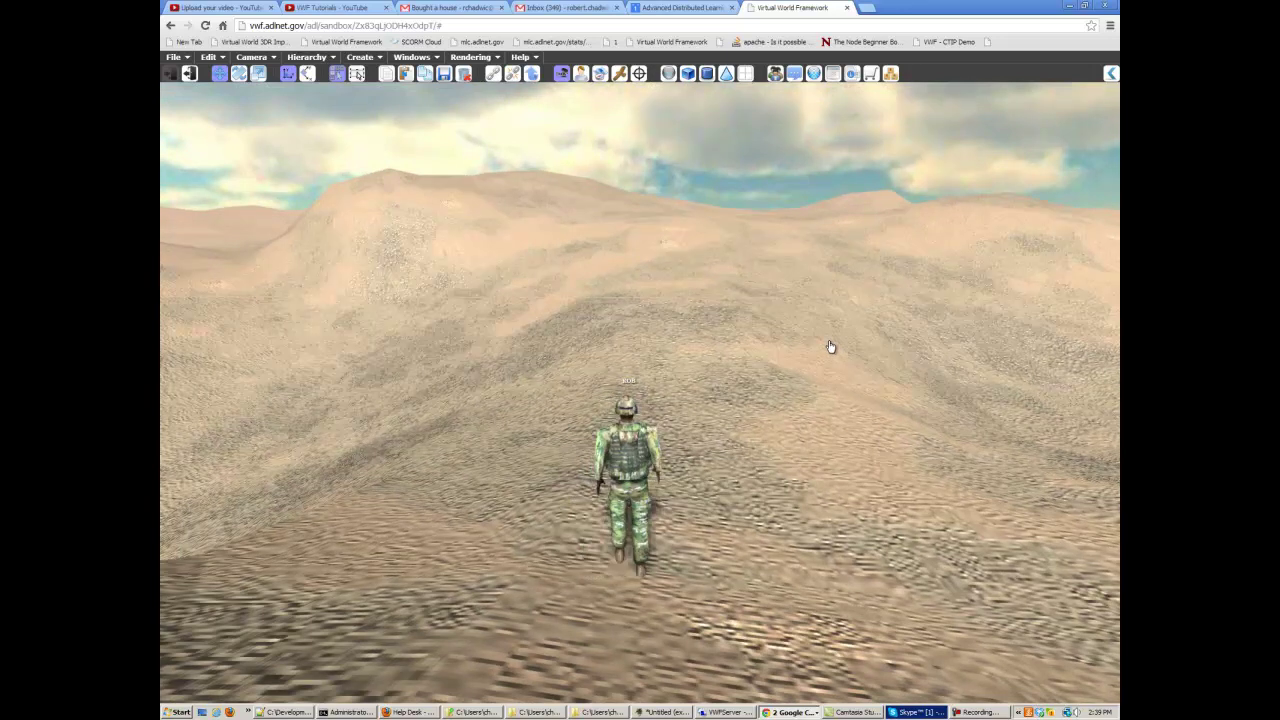
key("w")
right_click_drag(797, 346, 829, 340)
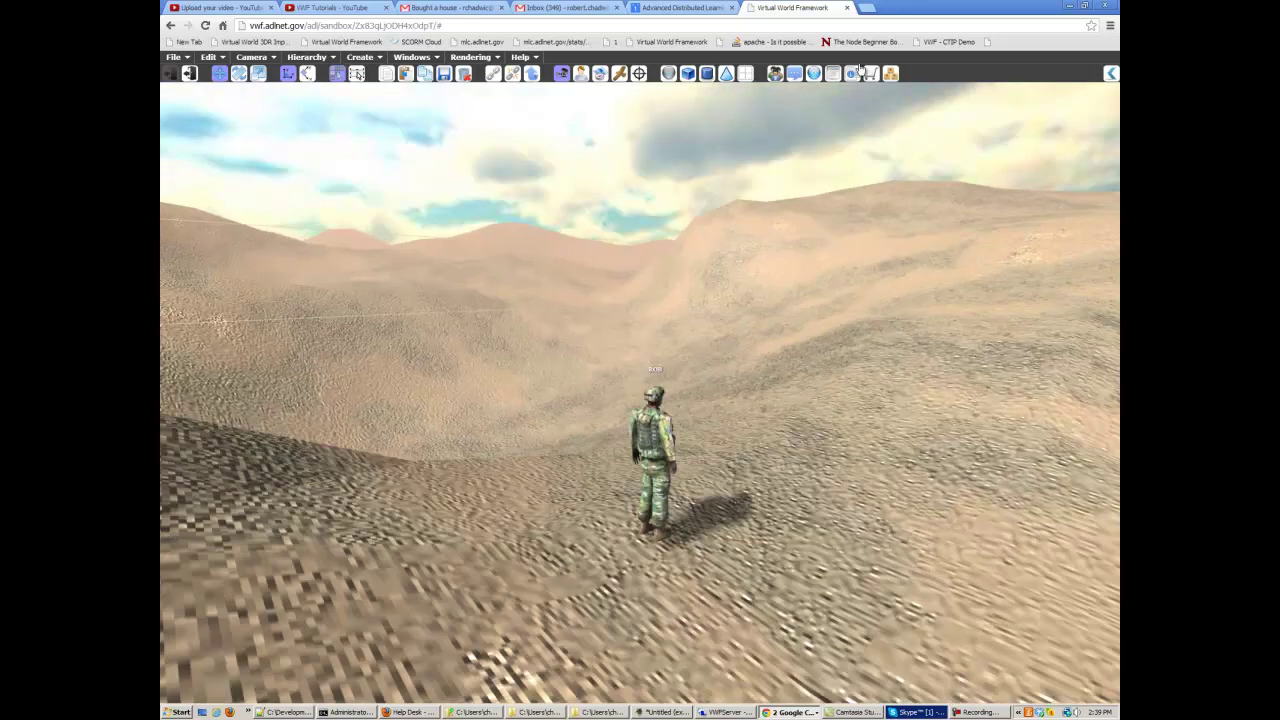
- Bring back the side panel, close the material editor, and select the scene to open its environment properties
left_click(853, 75)
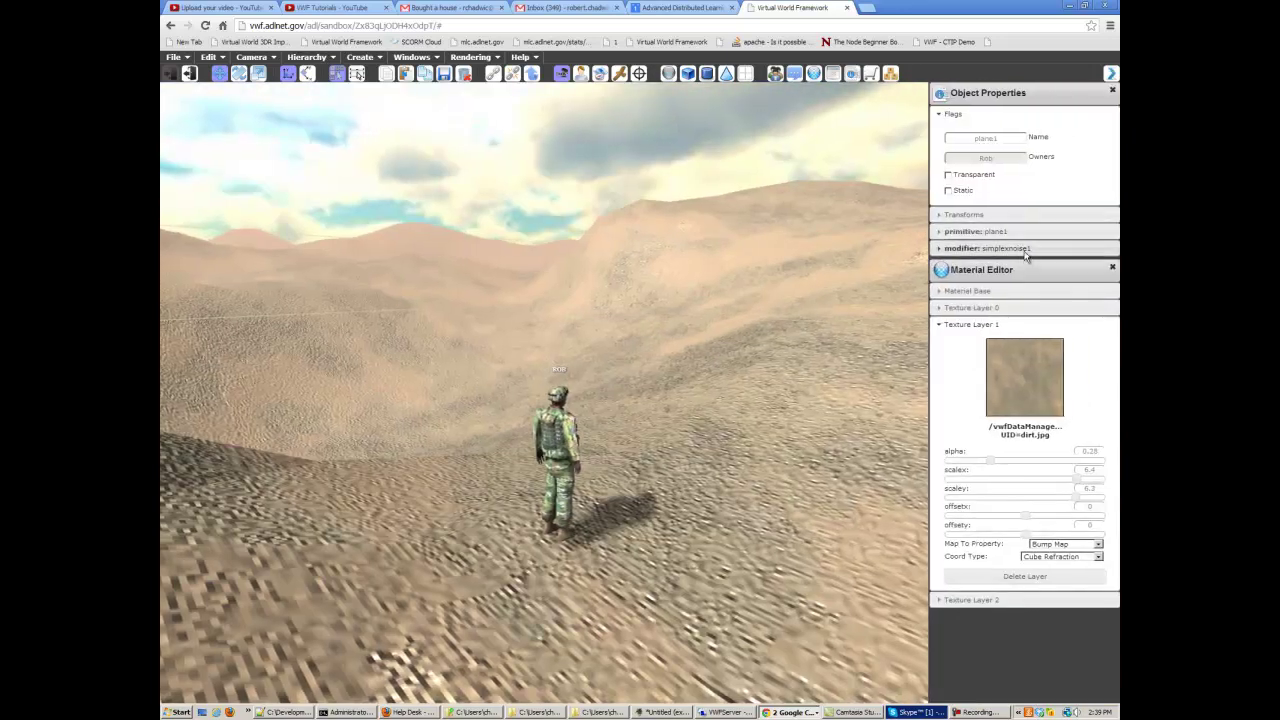
left_click(1113, 270)
middle_click_drag(713, 293, 731, 344)
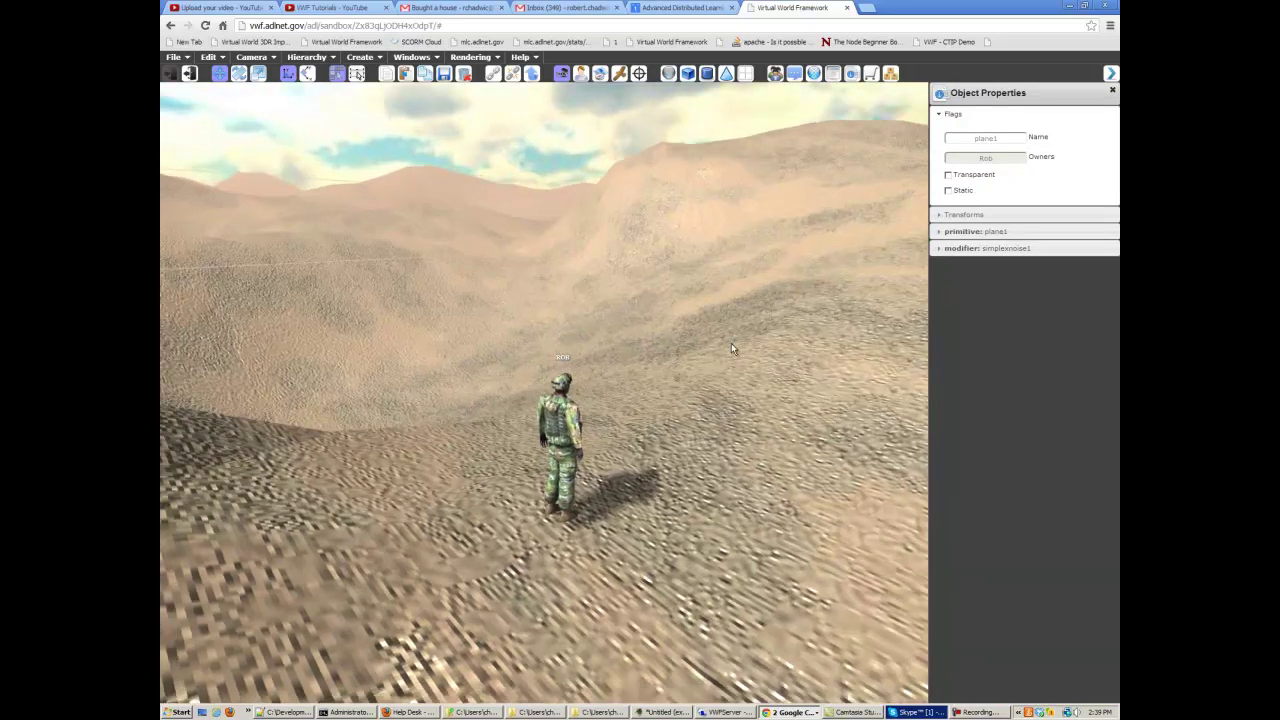
left_click(532, 76)
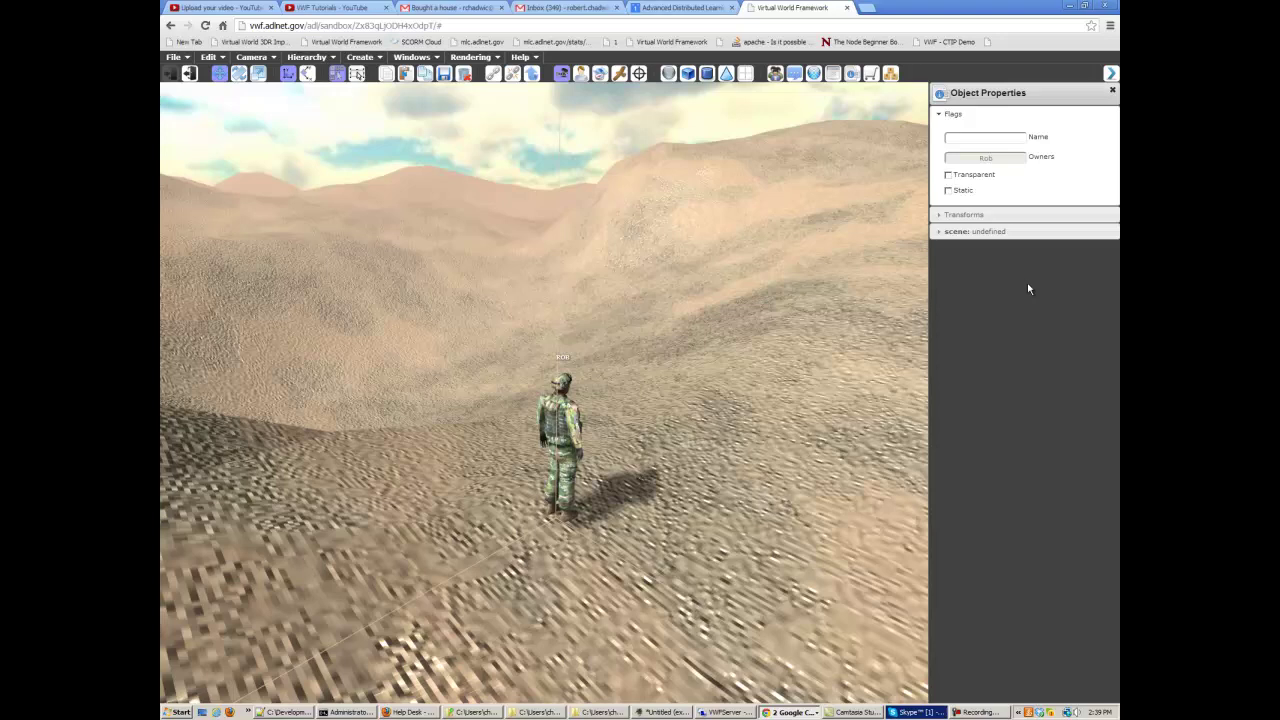
left_click(1035, 234)
middle_click_drag(777, 325, 745, 387, "shift")
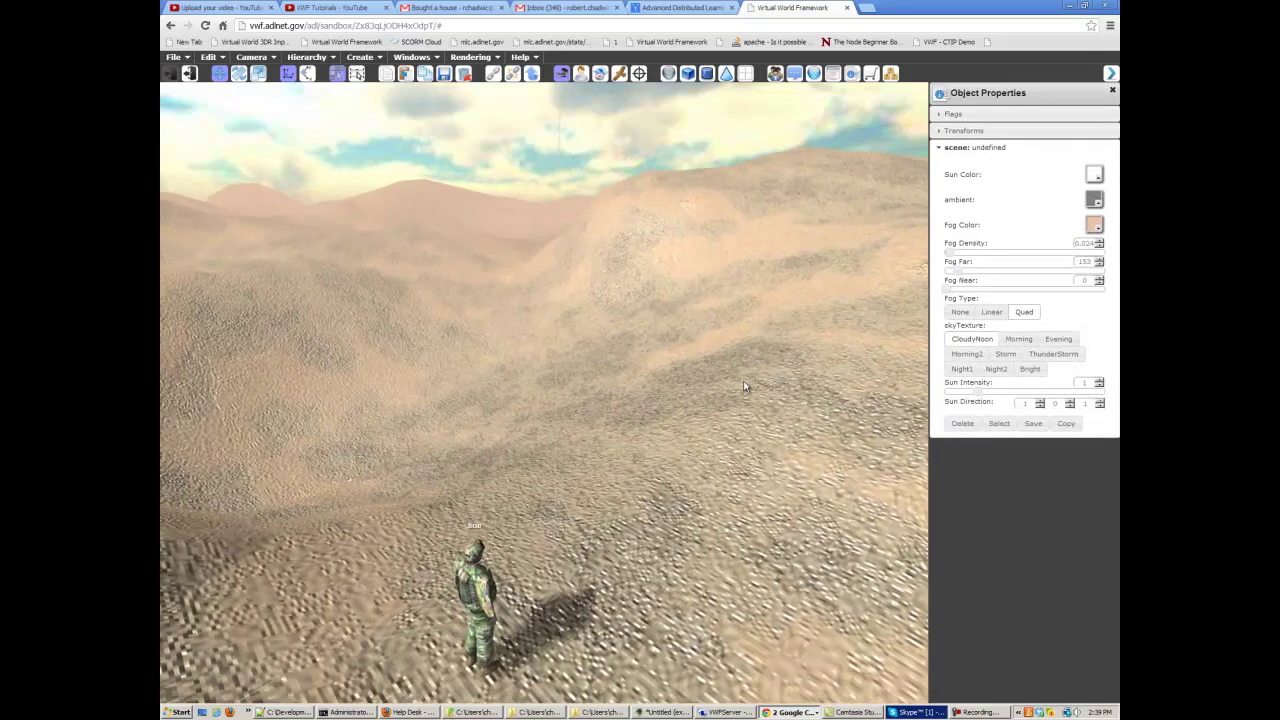
- Set the scene's ambient color to black
left_click(1096, 199)
left_click_drag(949, 263, 883, 306)
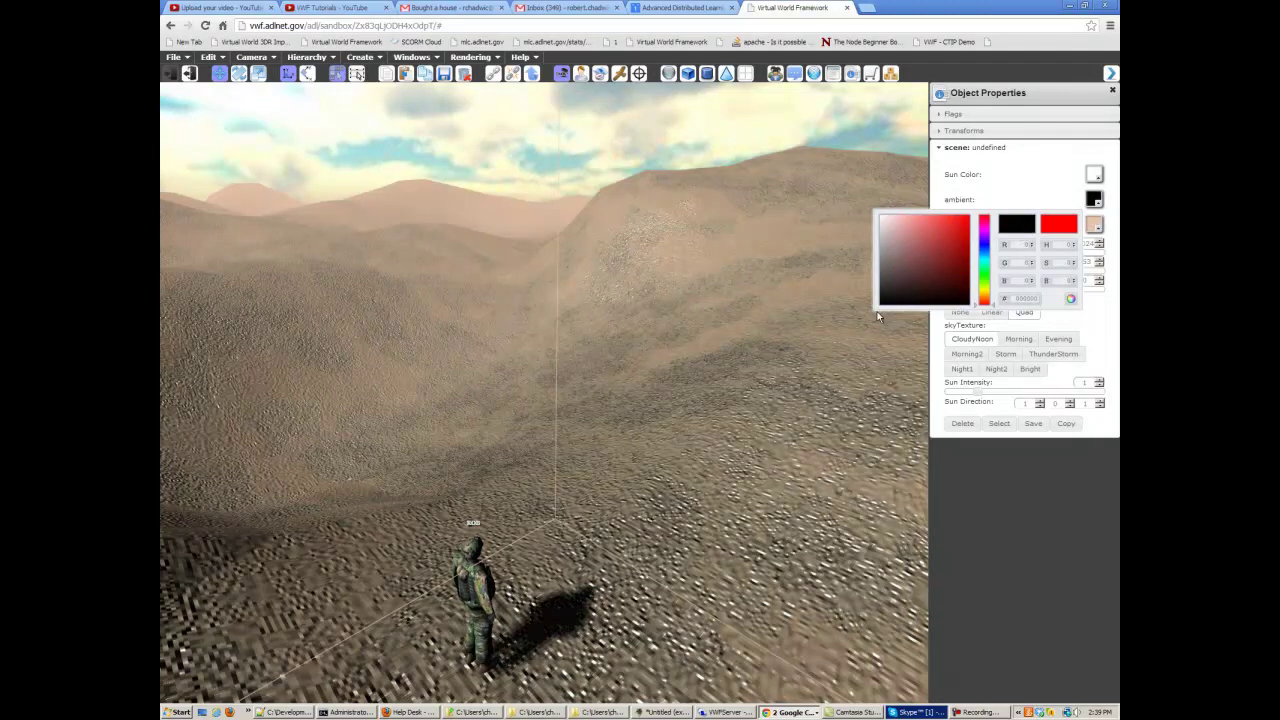
left_click(908, 365)
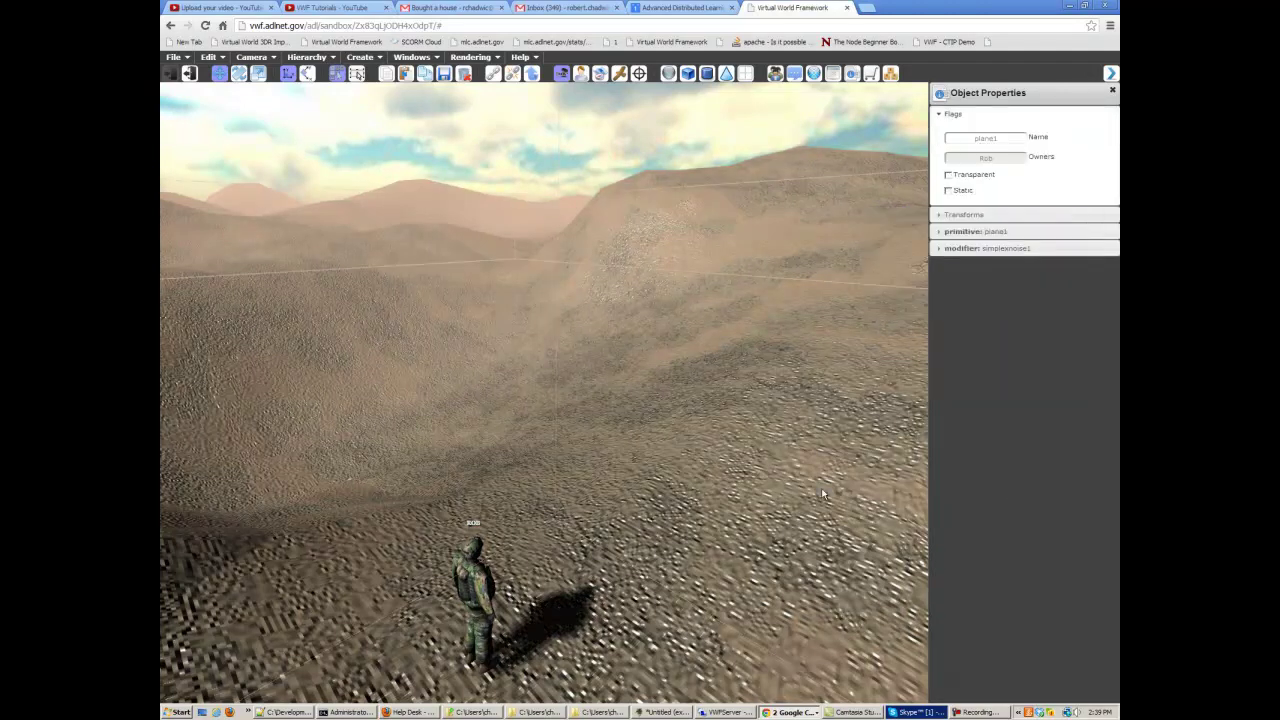
- Select the scene again, set its sun intensity to 1.5 and view the avatar up close
left_click(531, 73)
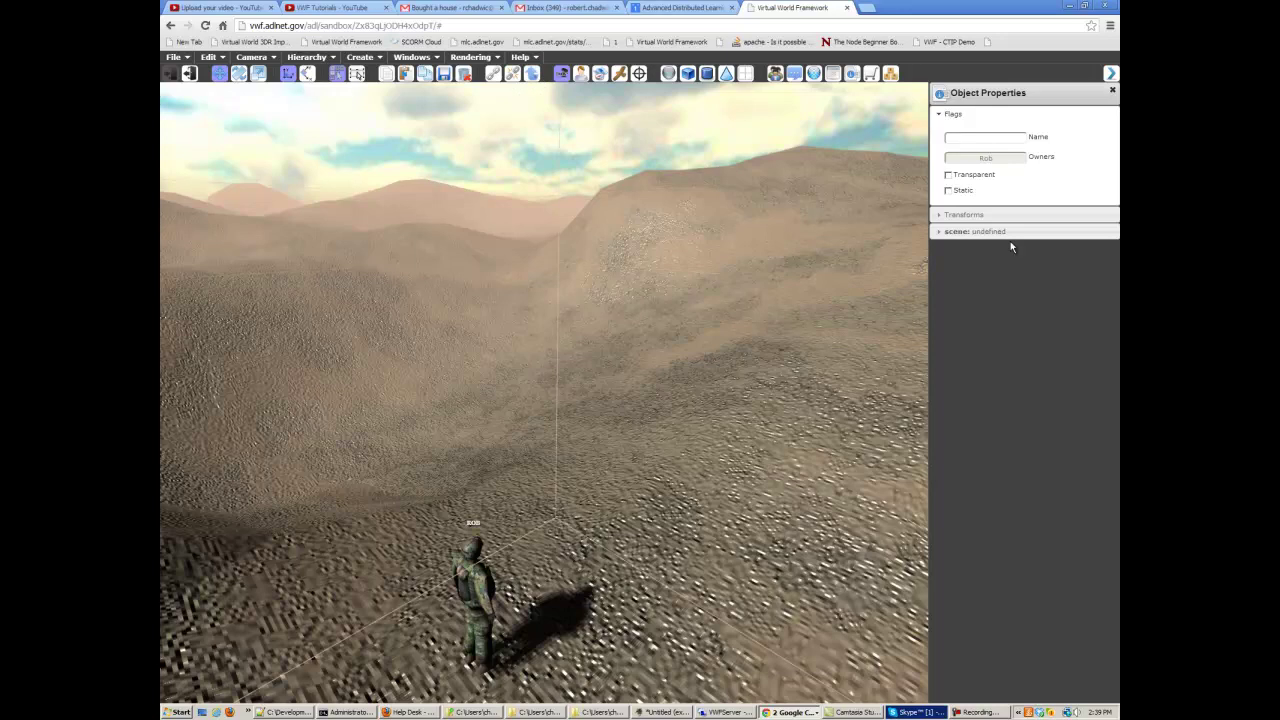
left_click(1010, 233)
left_click_drag(975, 391, 994, 395)
middle_click_drag(793, 405, 701, 326)
right_click_drag(681, 331, 568, 274)
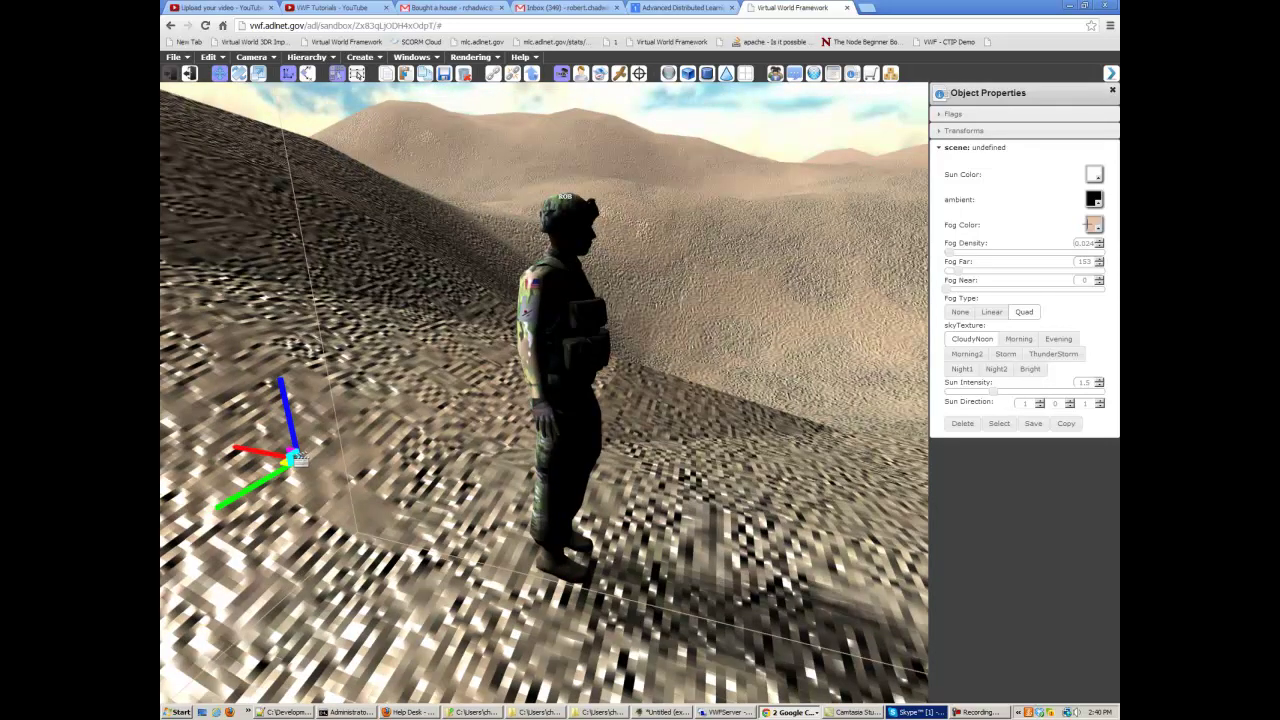
- Change the scene's ambient color to a dark gray and view the avatar from the other side
left_click(1100, 204)
left_click(884, 276)
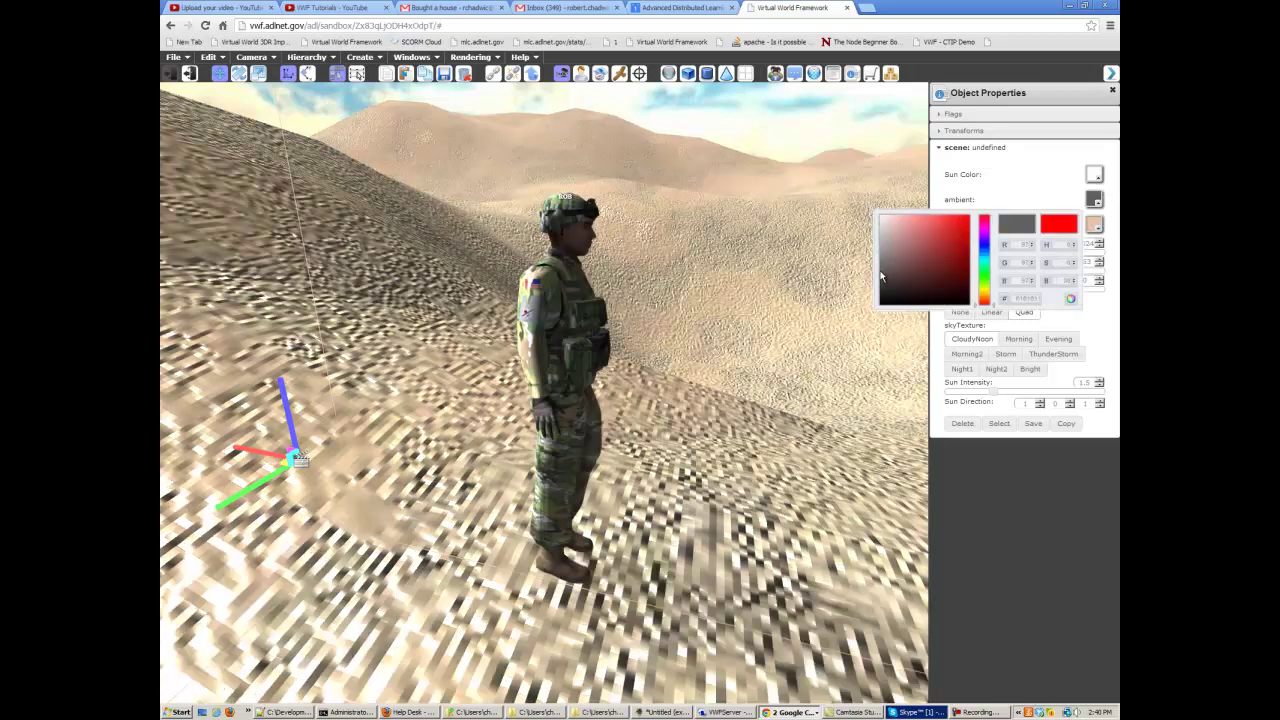
left_click_drag(878, 277, 877, 273)
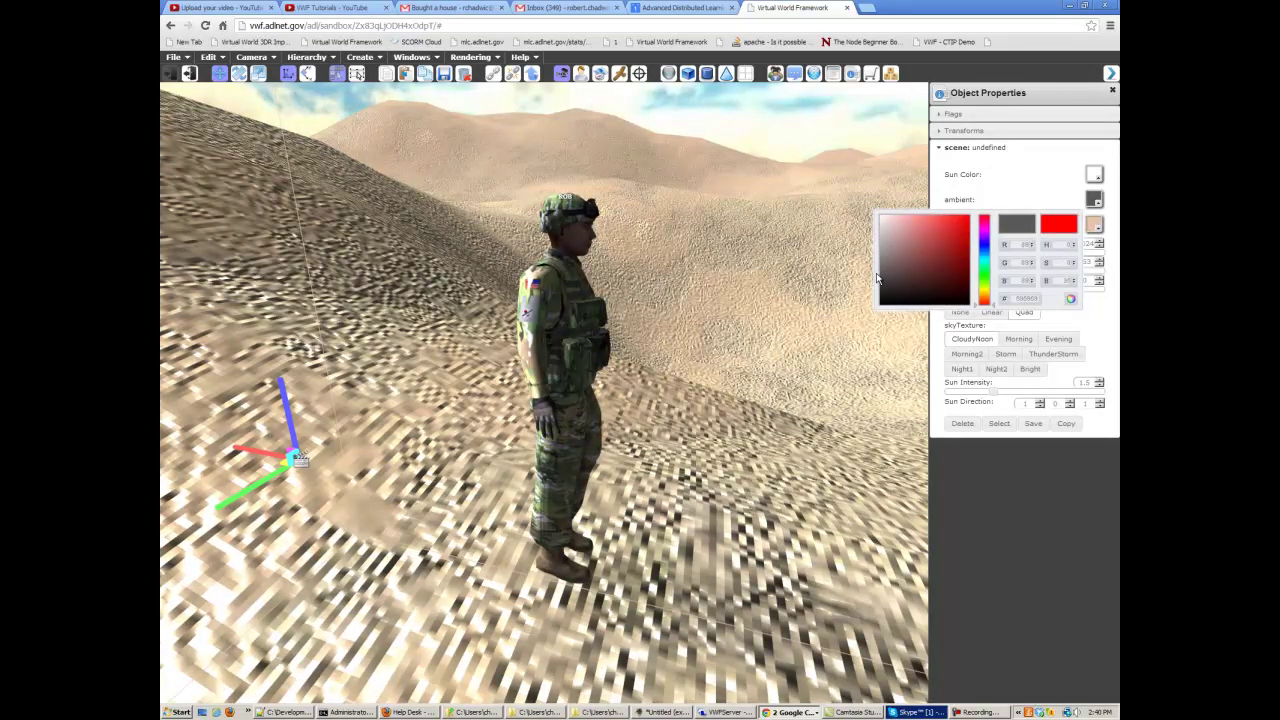
right_click_drag(877, 279, 769, 411)
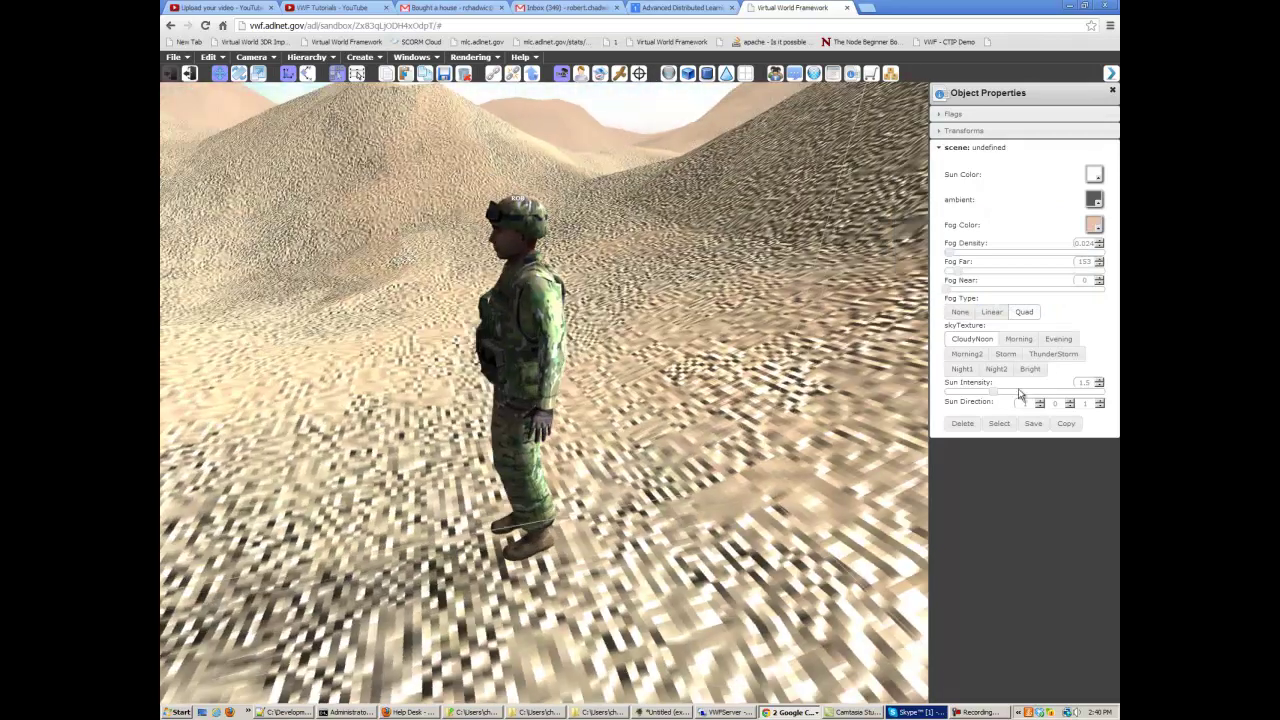
- Set the scene's sun intensity to 1.2 and view out to the grid ground beyond the terrain
left_click_drag(995, 393, 985, 391)
right_click_drag(652, 332, 582, 334)
scroll(745, 265, "down", 2)
scroll(708, 321, "down", 8)
right_click_drag(745, 265, 637, 300)
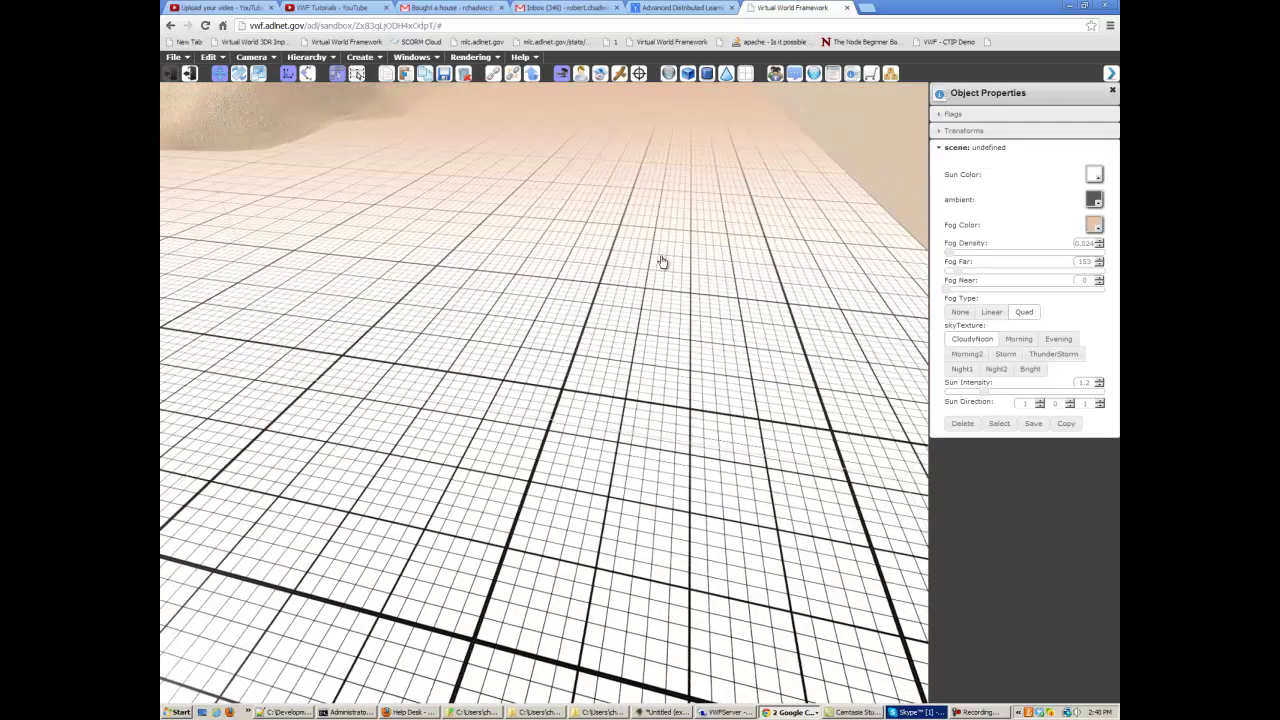
- Replace the grid image in the ground material's Texture Layer 0 with dirt.jpg and view the ground together with the terrain
left_click(1112, 91)
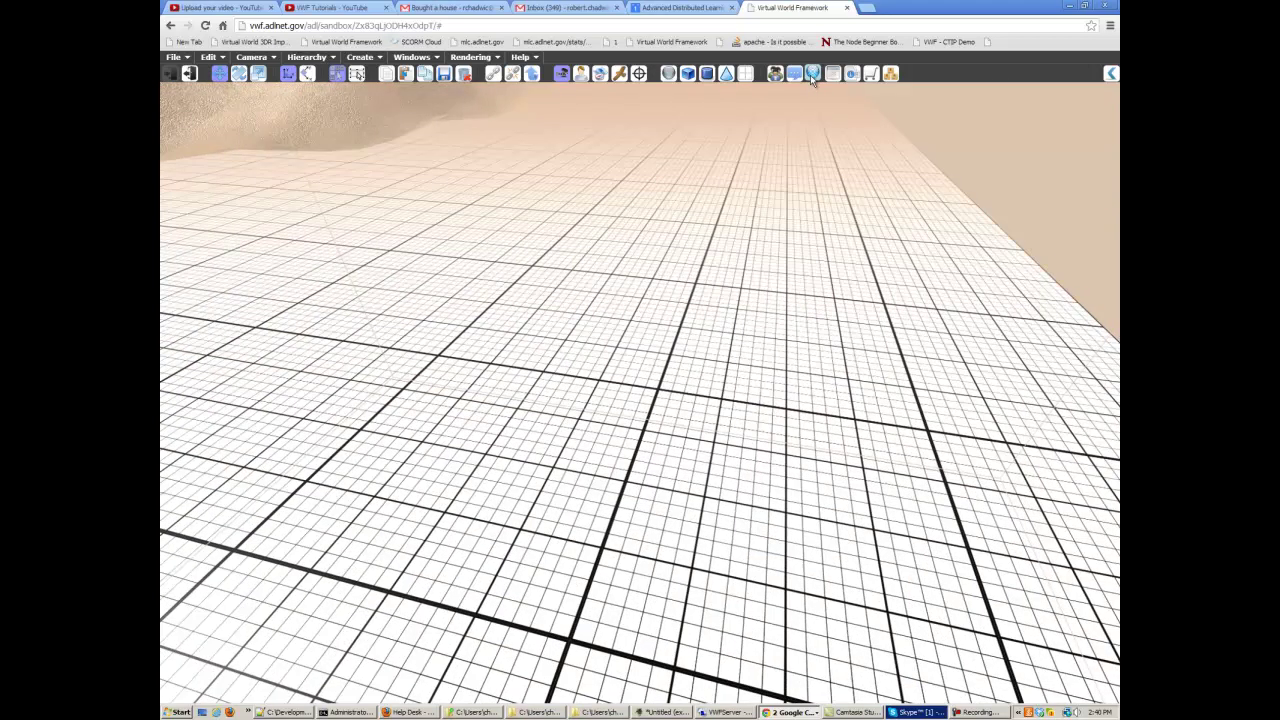
left_click(812, 75)
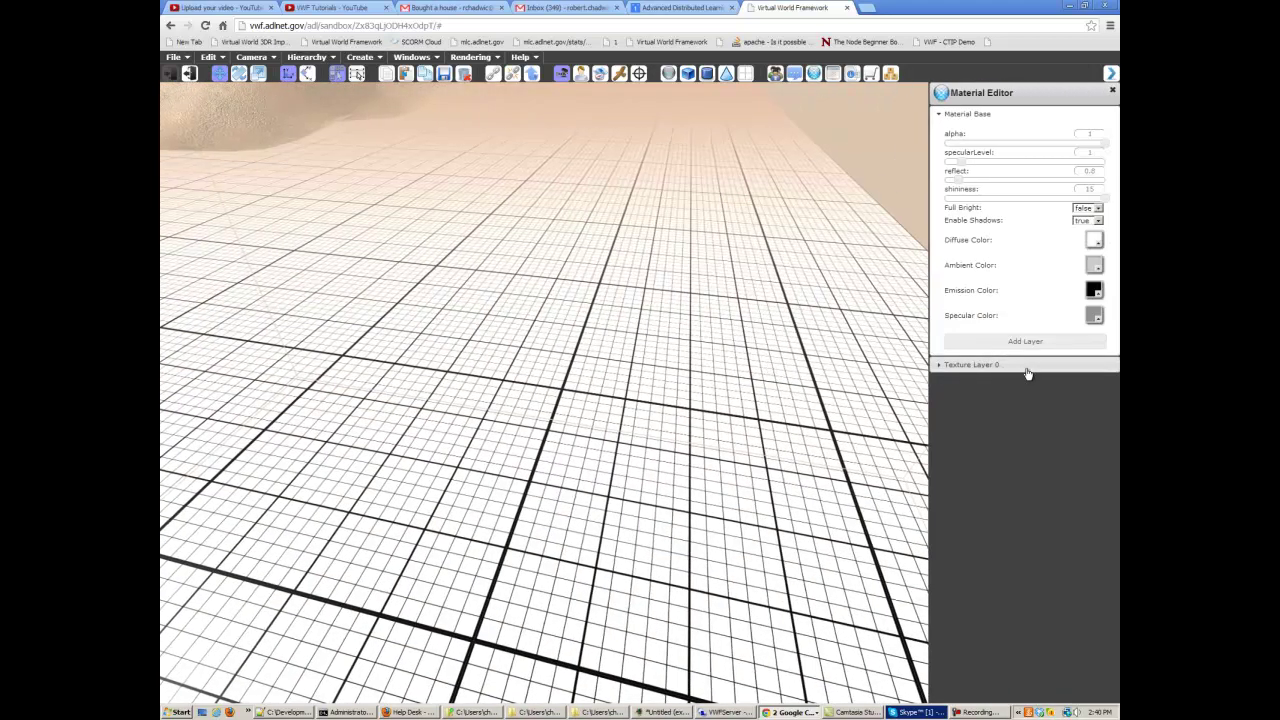
left_click(1028, 366)
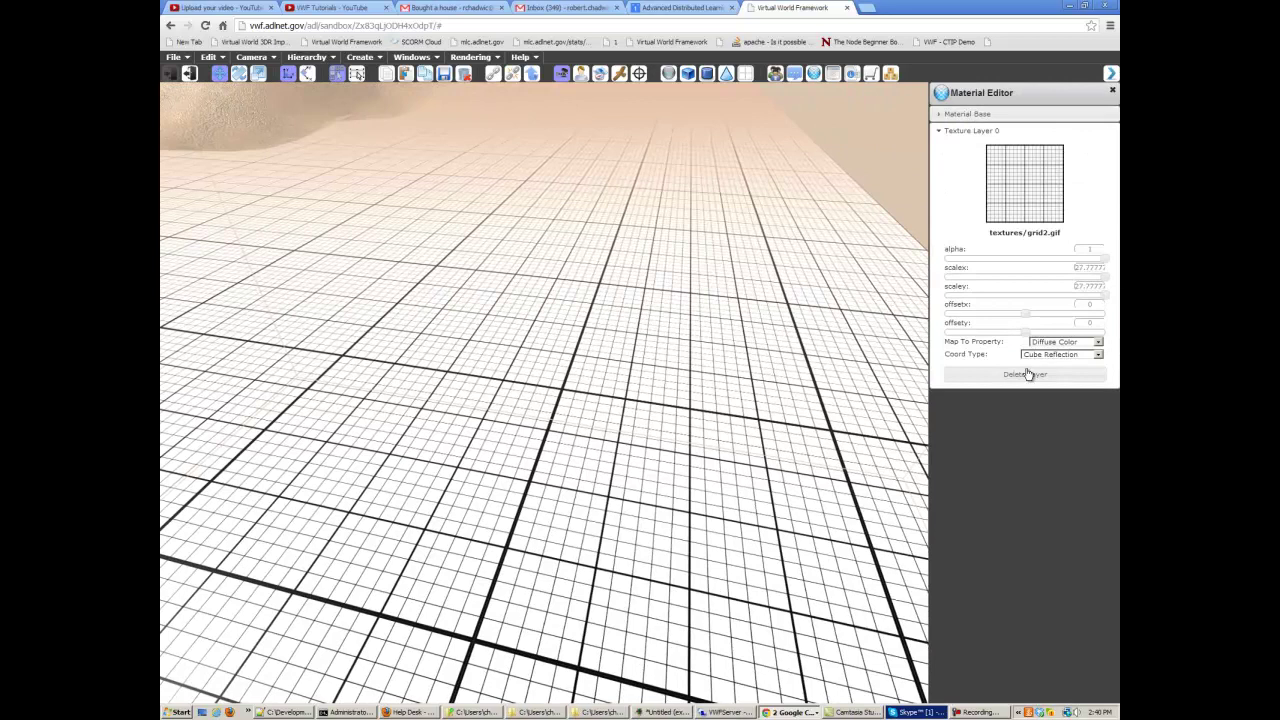
left_click(969, 201)
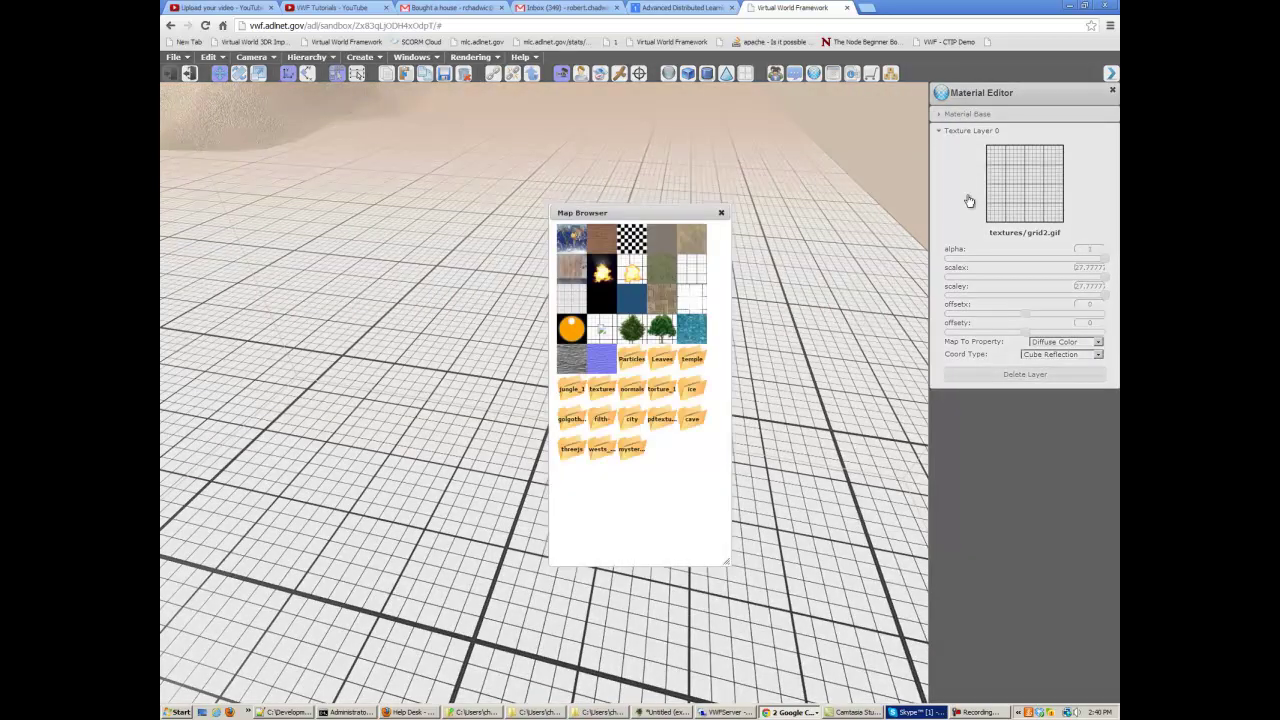
left_click(692, 238)
left_click(721, 213)
scroll(778, 374, "down", 3)
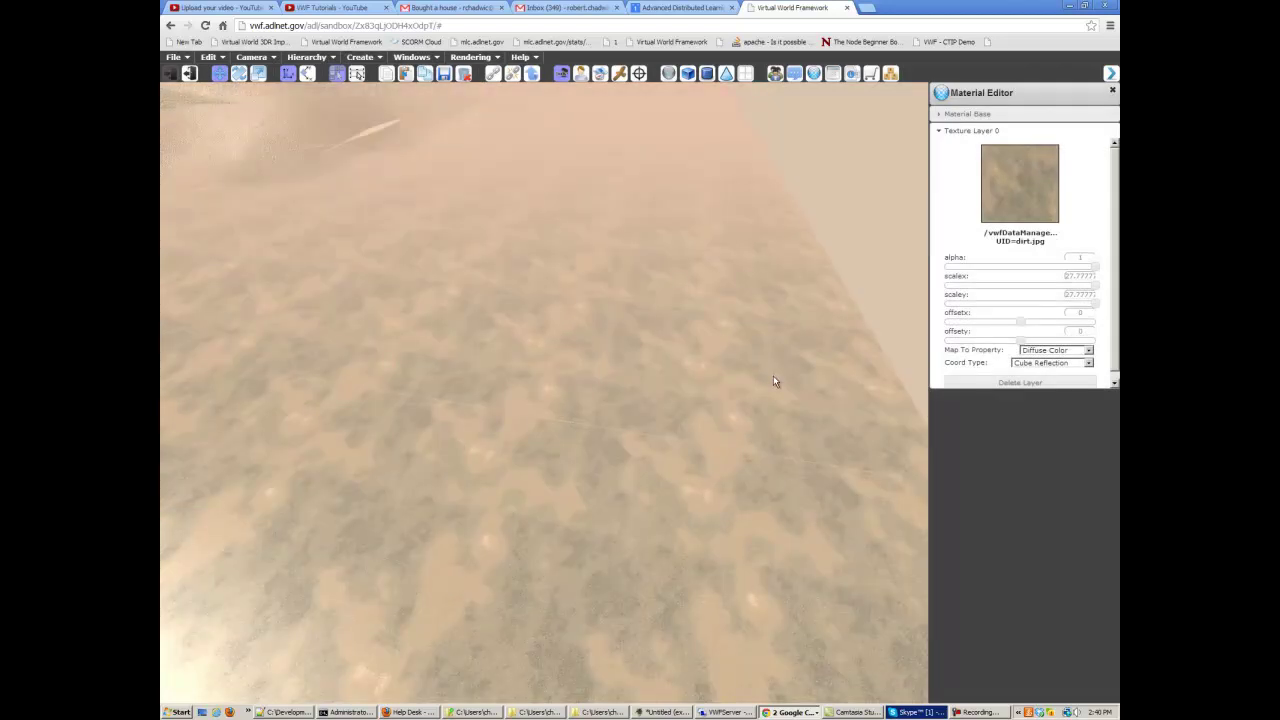
middle_click_drag(773, 375, 628, 410)
scroll(630, 438, "up", 3)
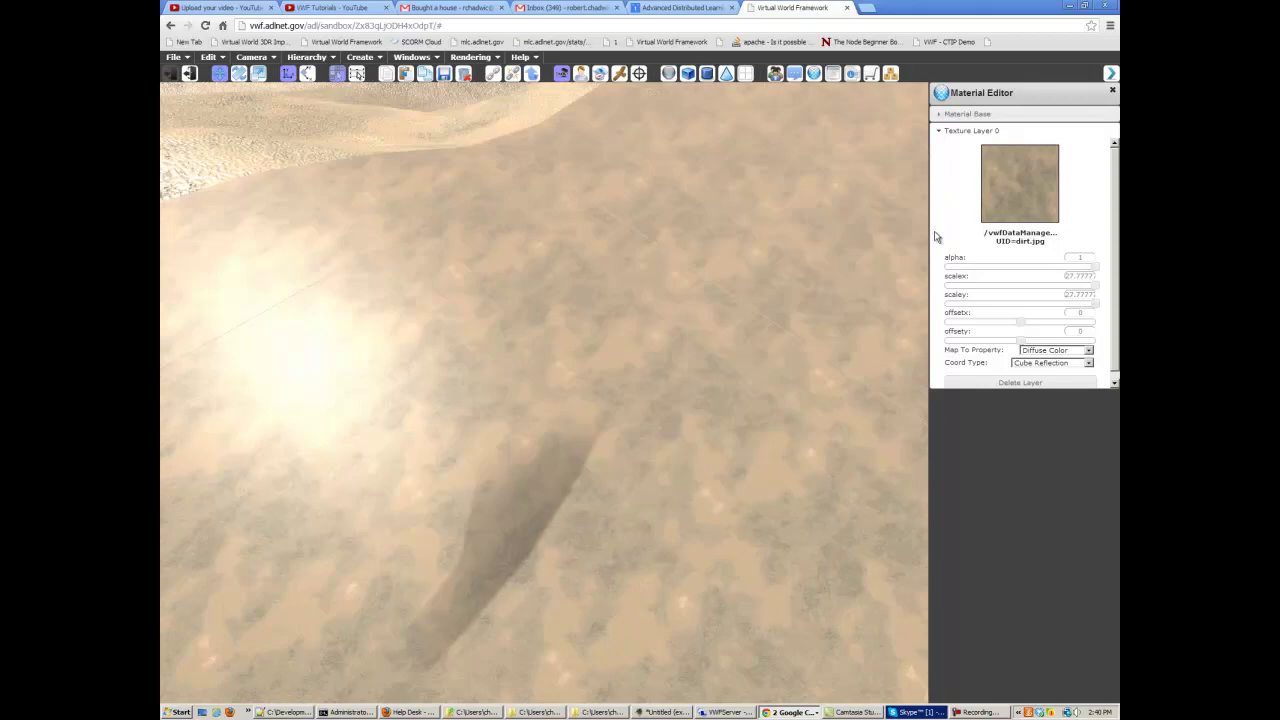
right_click_drag(1026, 186, 493, 365)
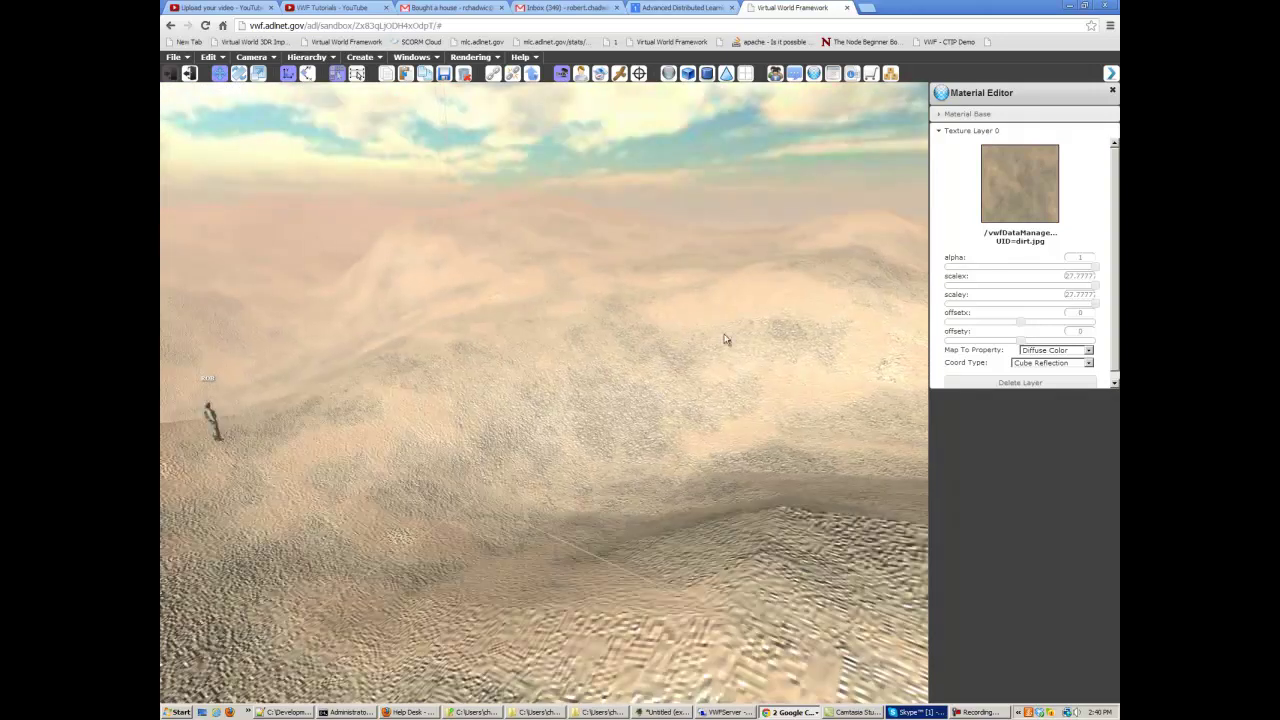